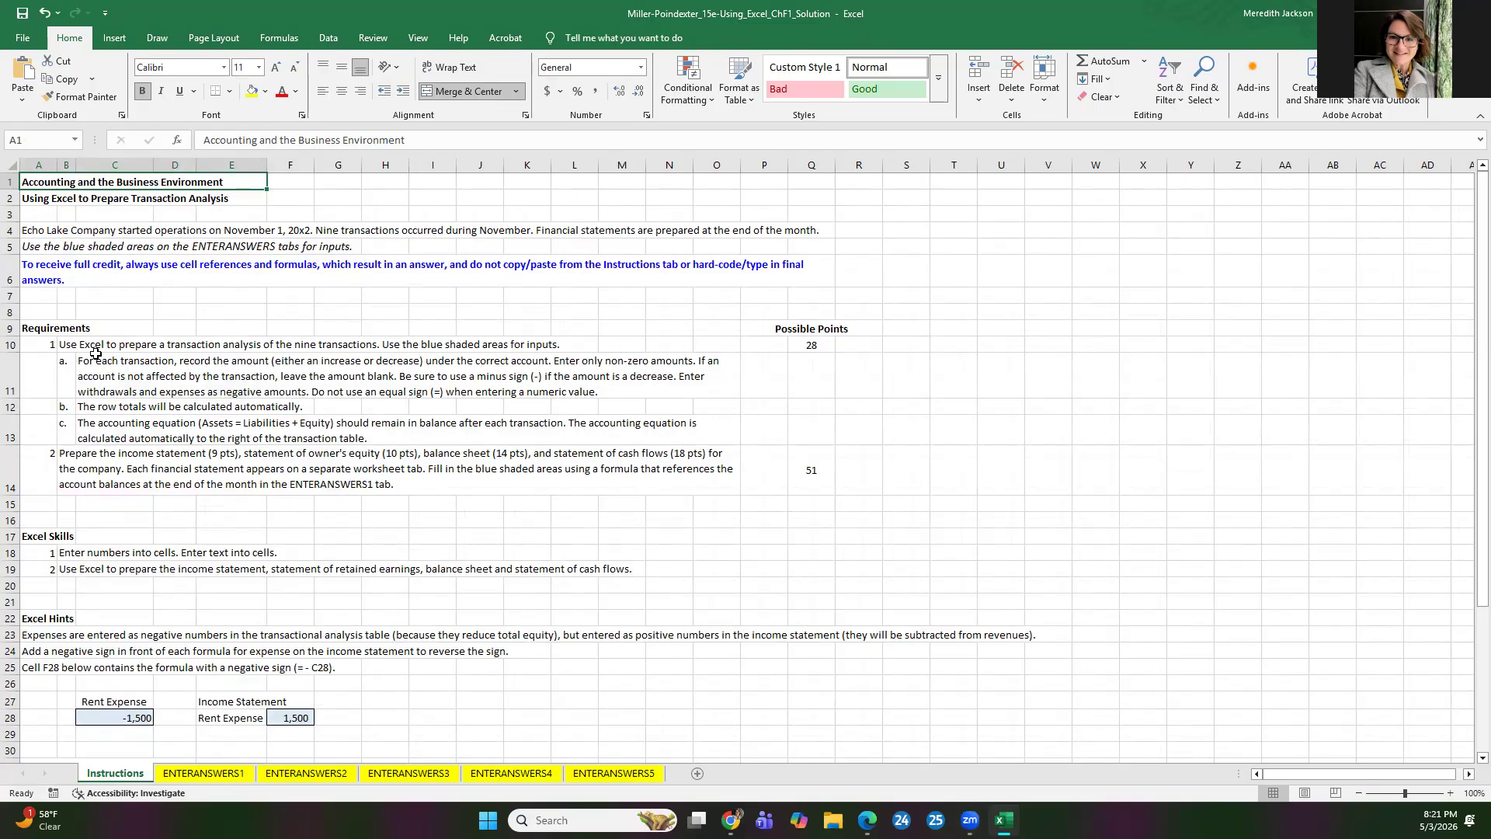
Step: Review the full-credit rule on the Instructions sheet, the transaction table on ENTERANSWERS1, and the Service Revenue entry and instructions on ENTERANSWERS2
left_click(41, 268)
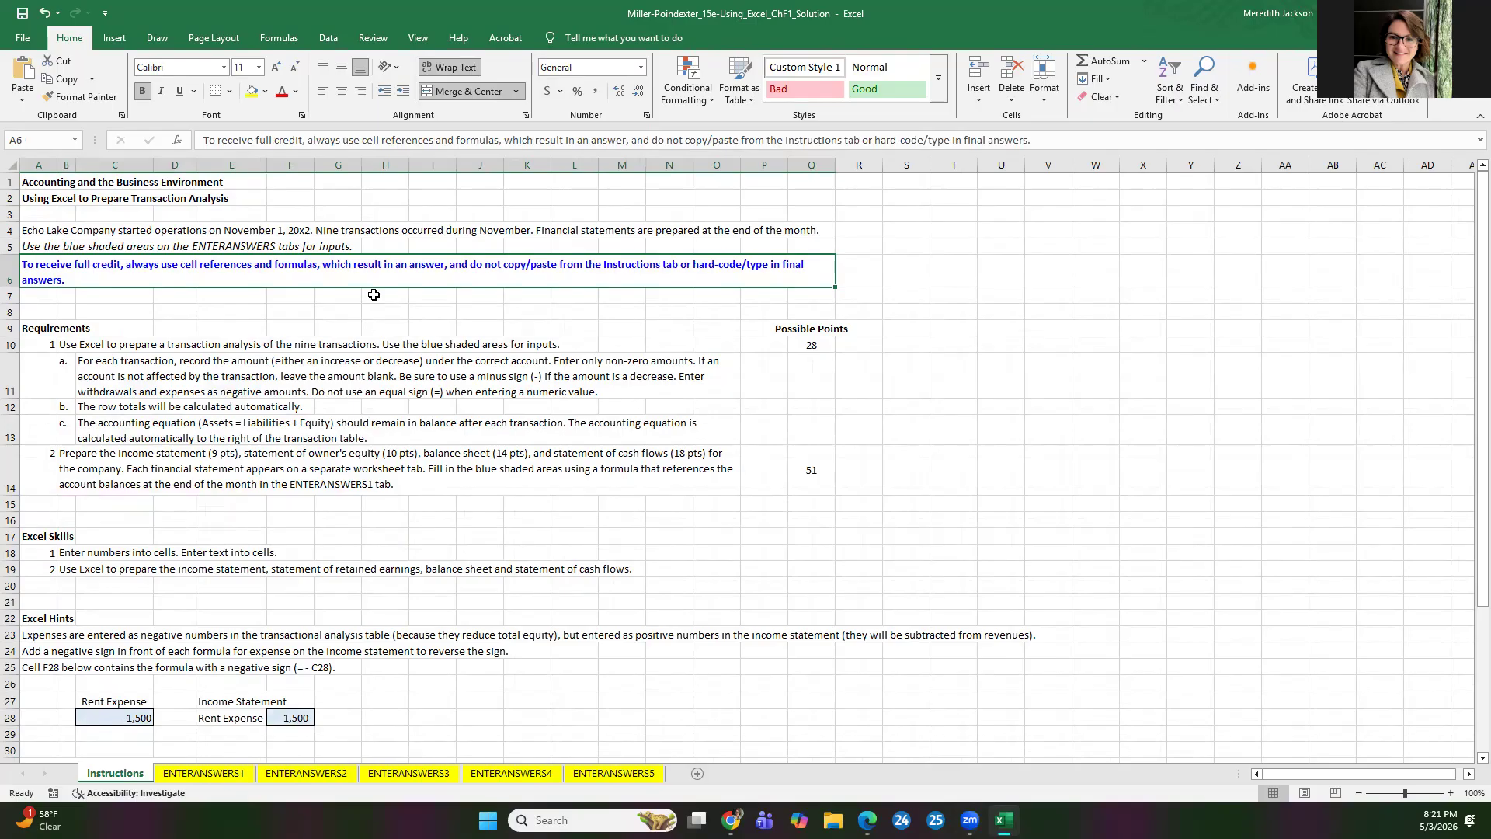
left_click(203, 773)
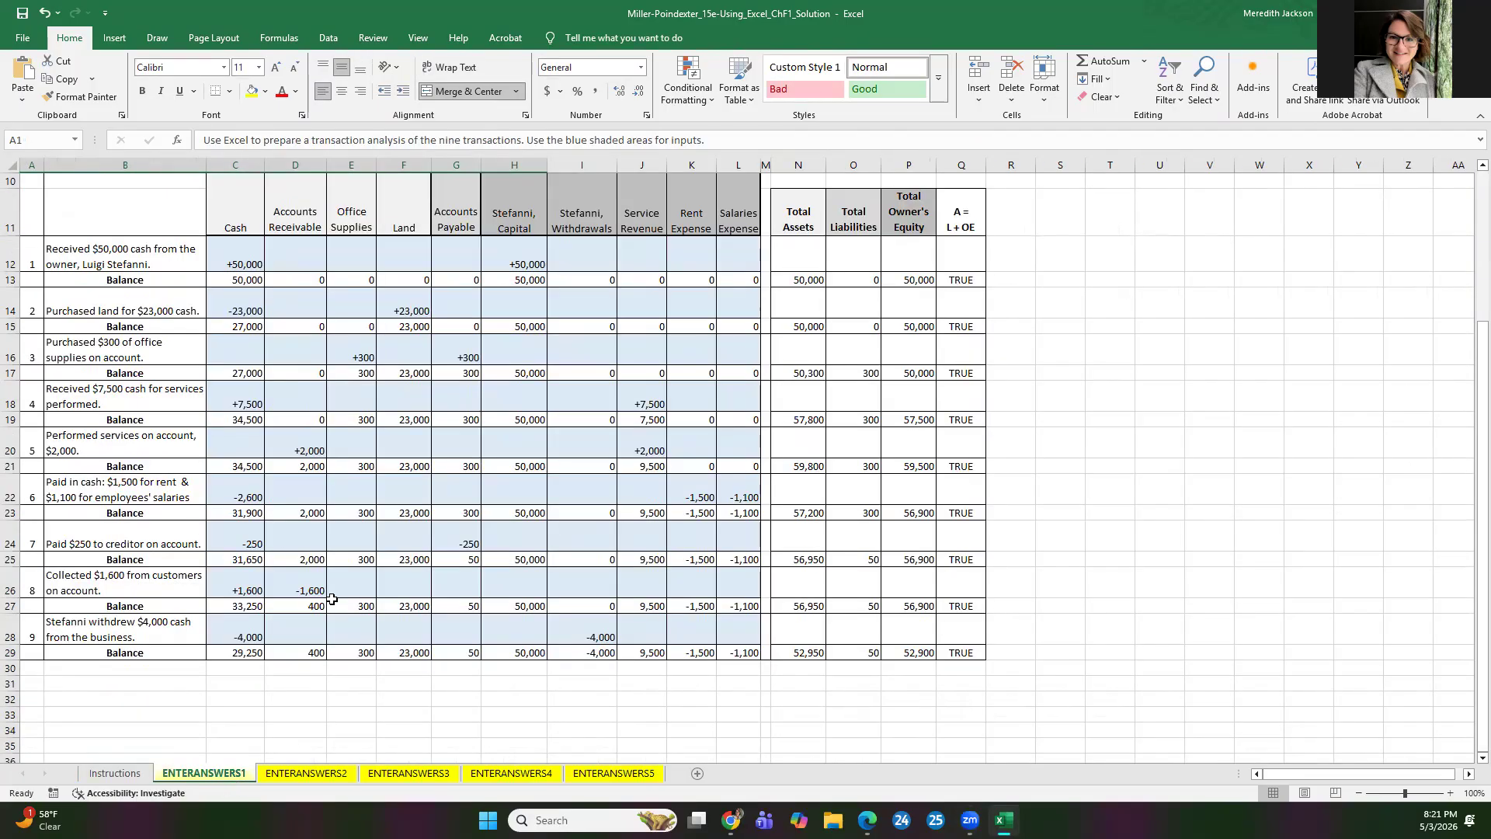
scroll(332, 601, "up", 3)
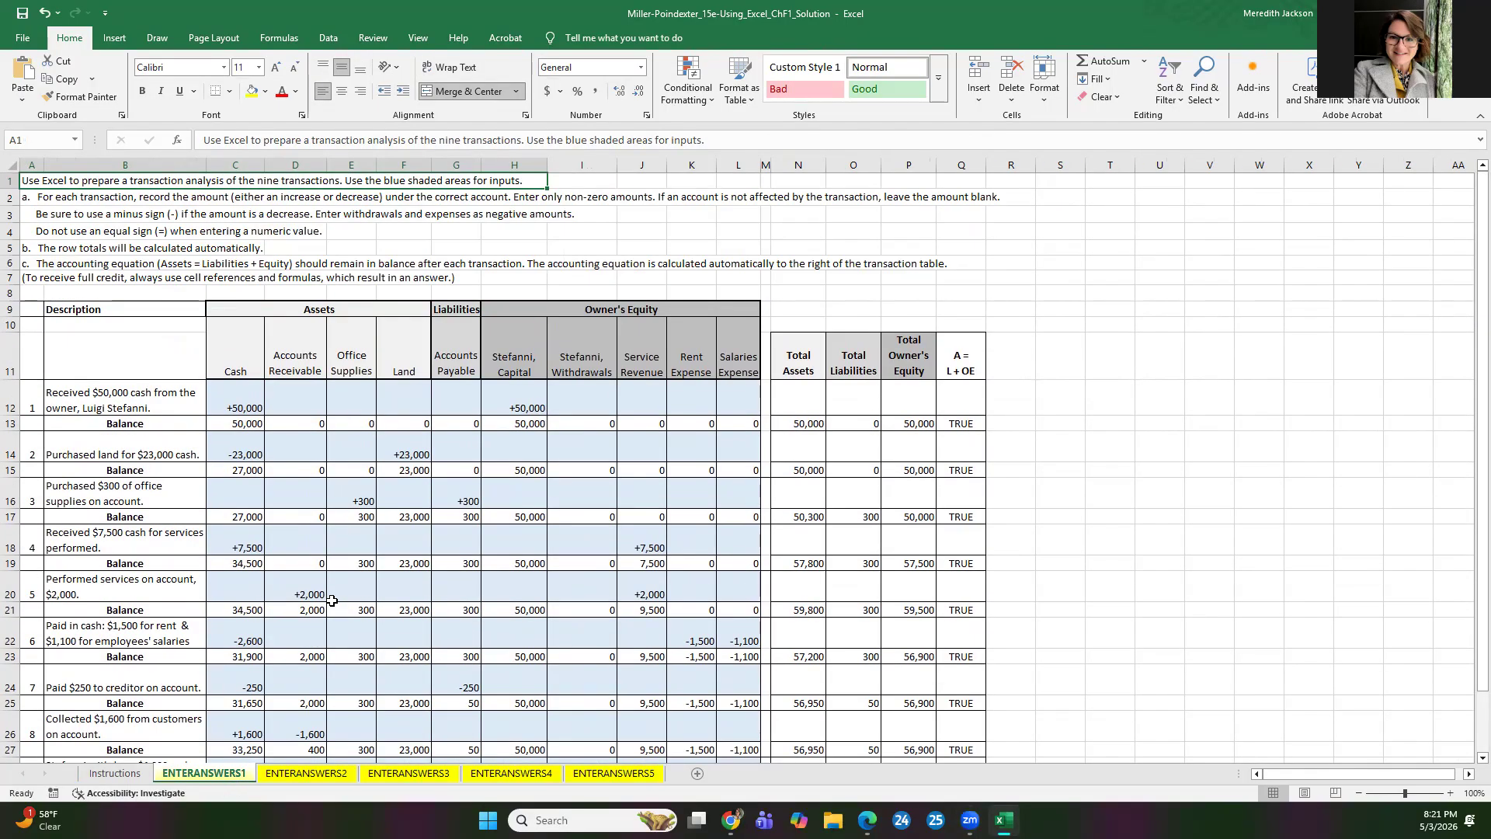
scroll(317, 603, "down", 2)
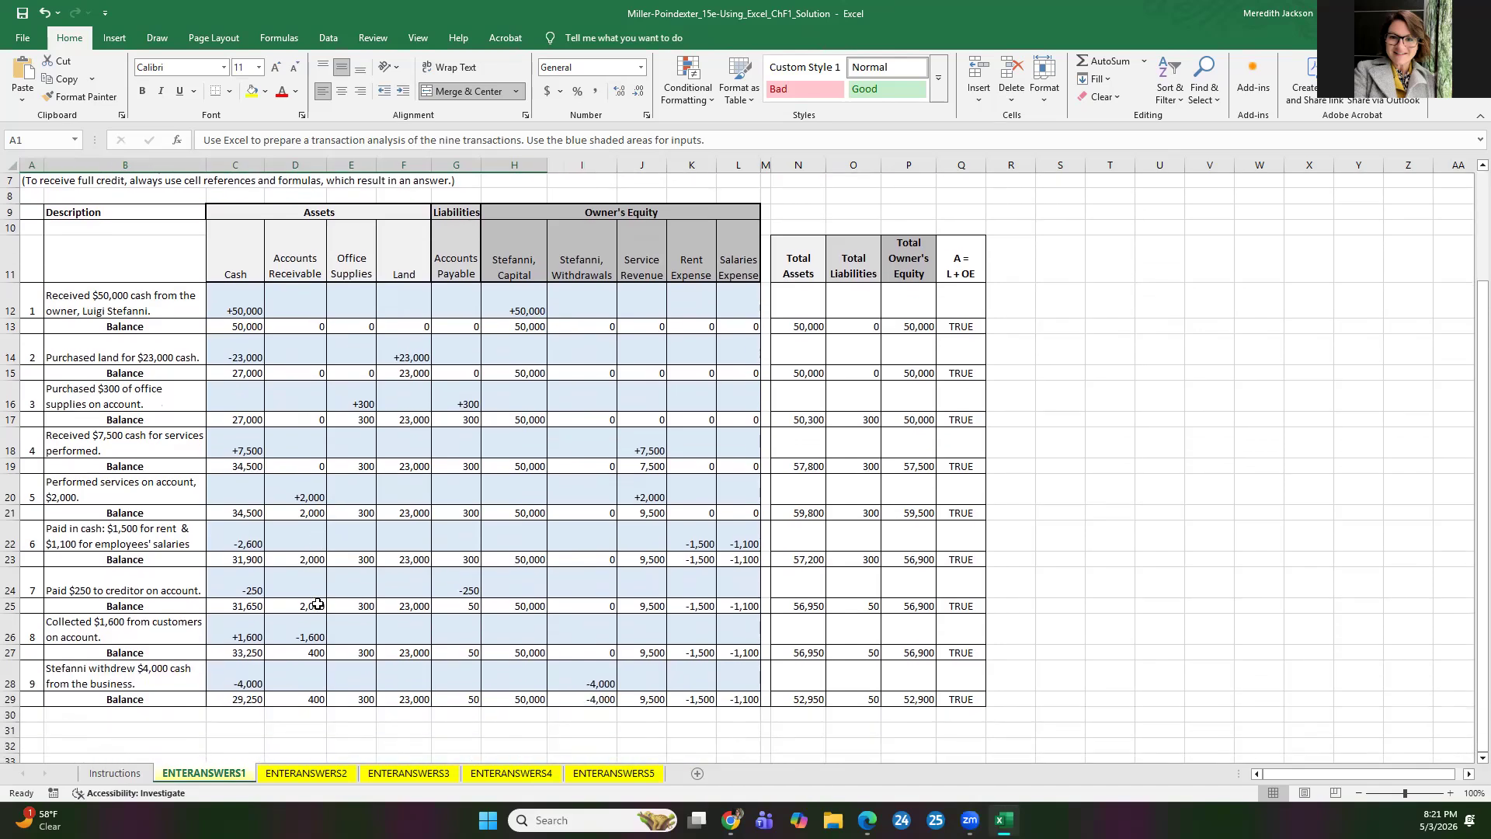
left_click(304, 774)
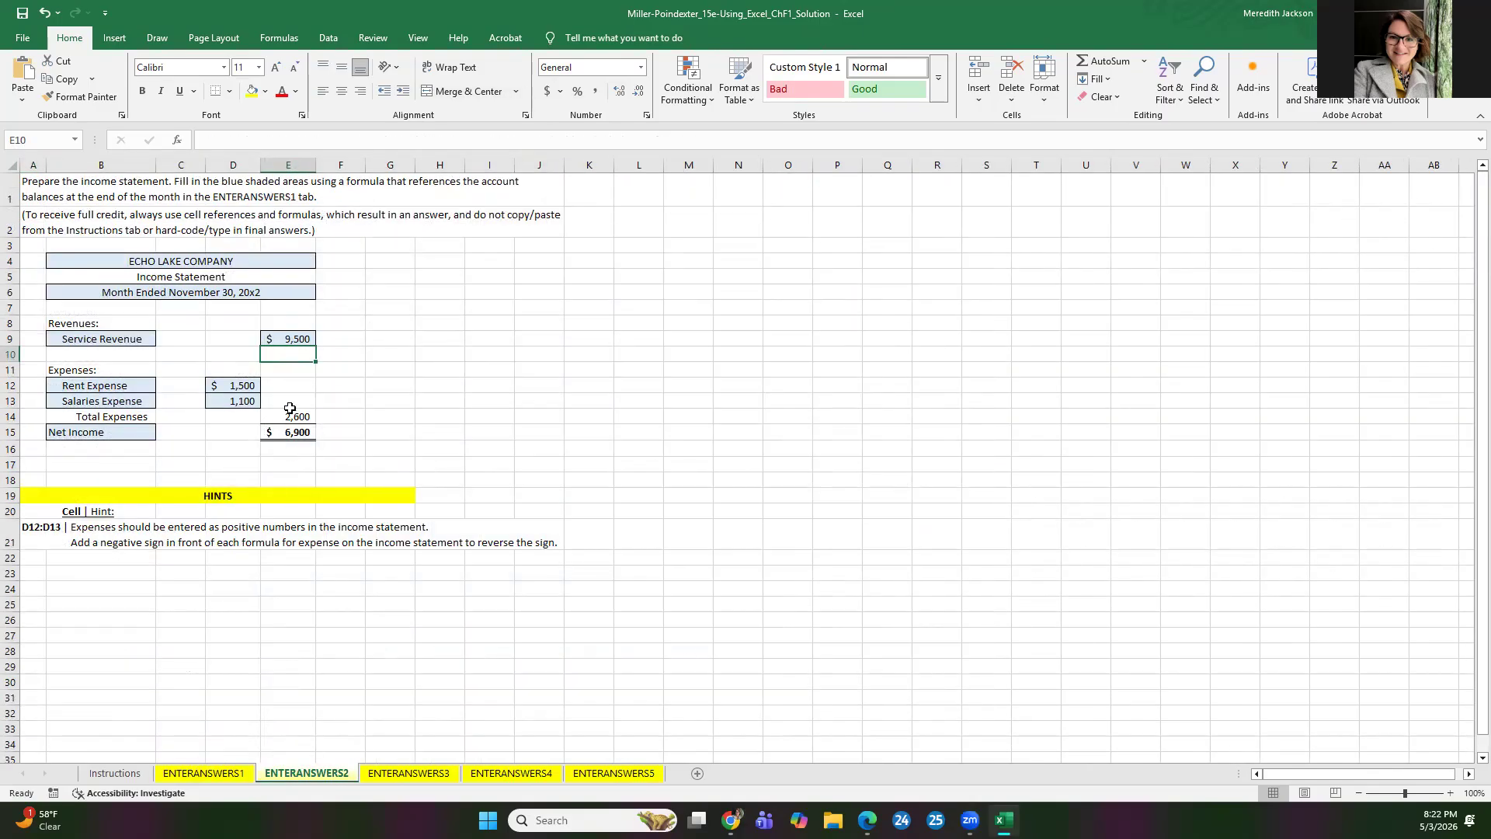
left_click(293, 338)
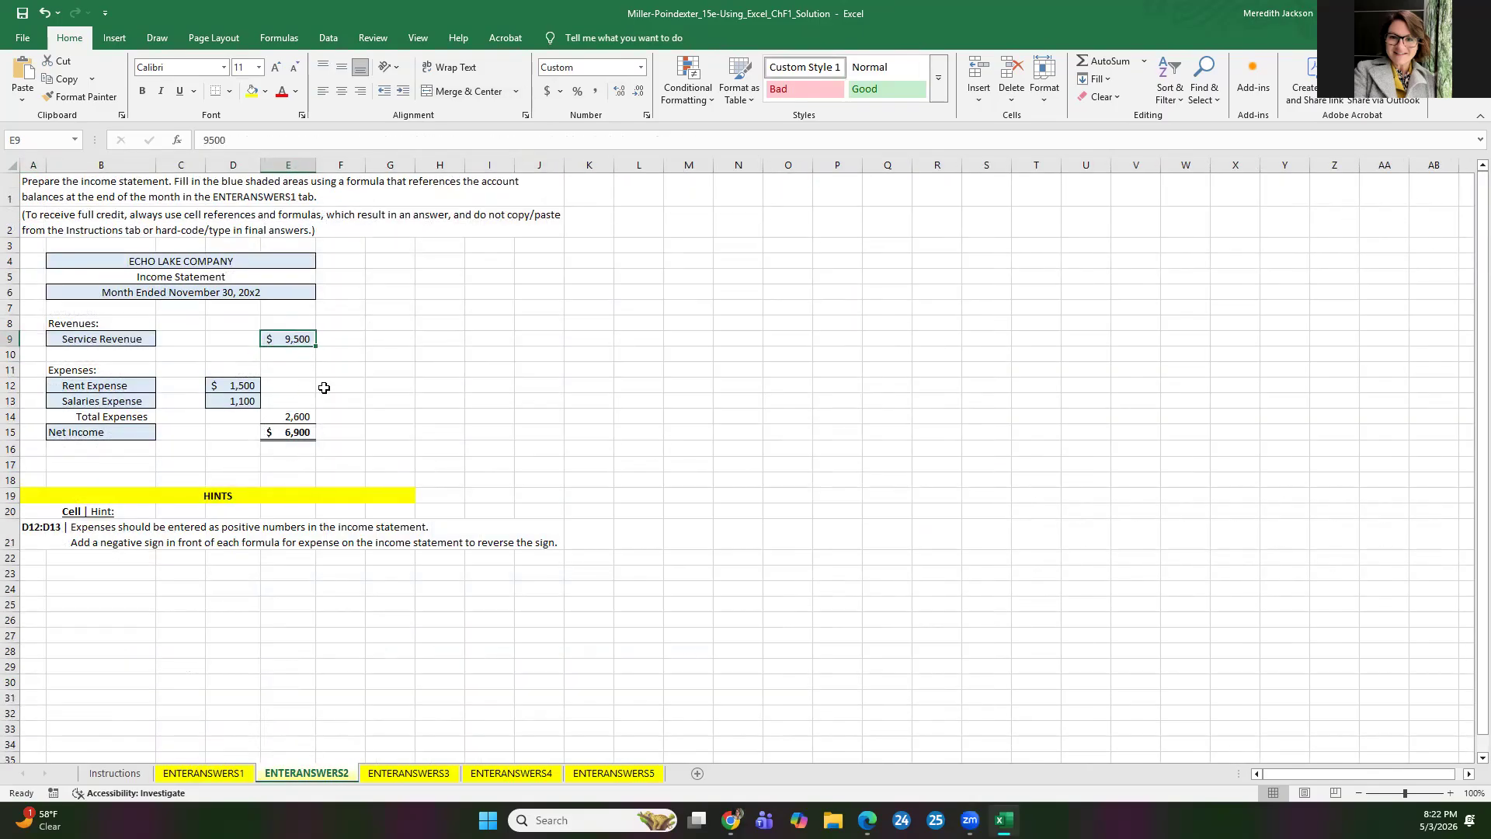
left_click(208, 141)
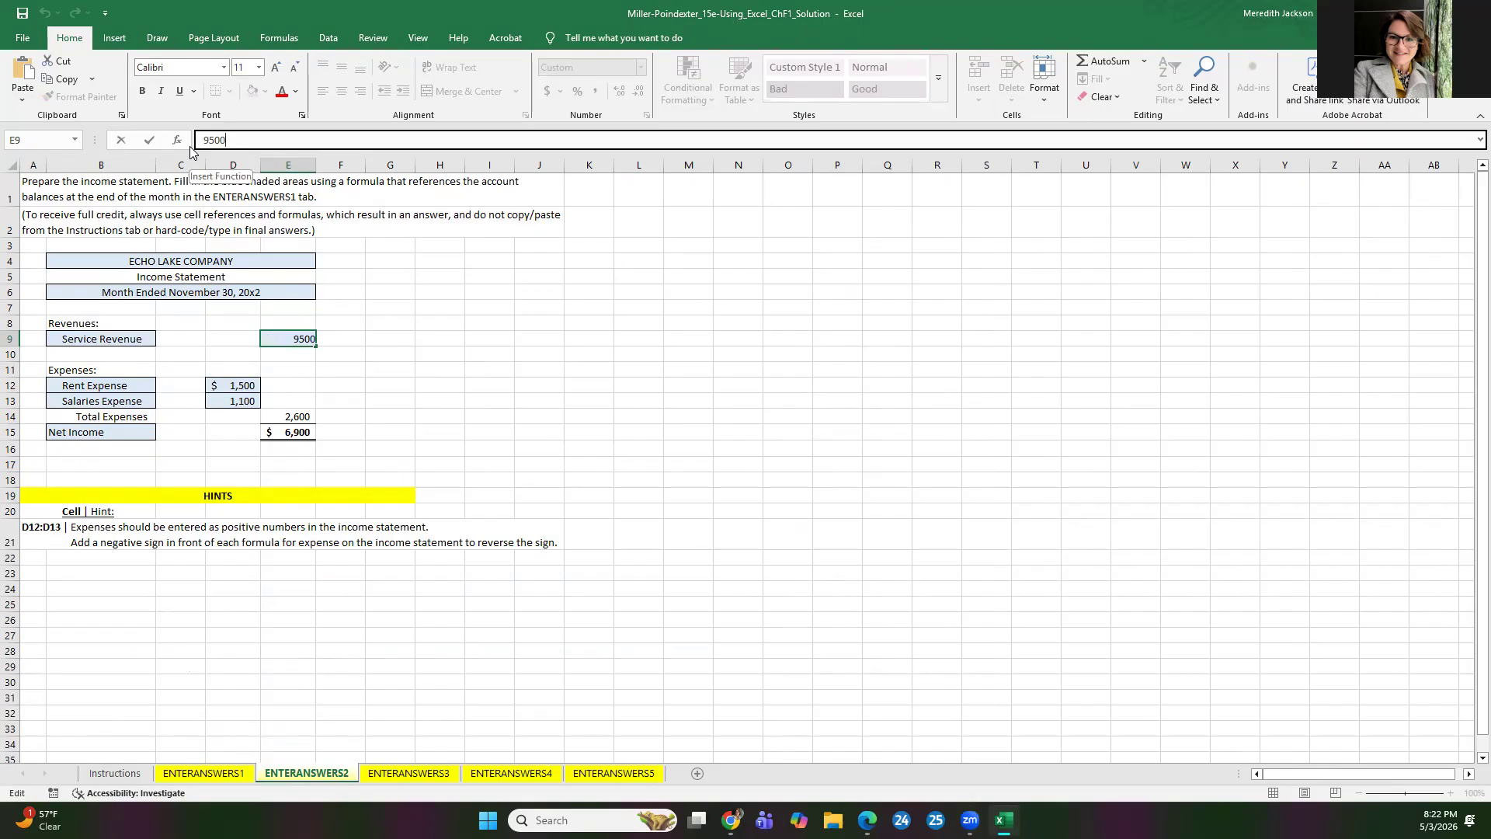
left_click(47, 222)
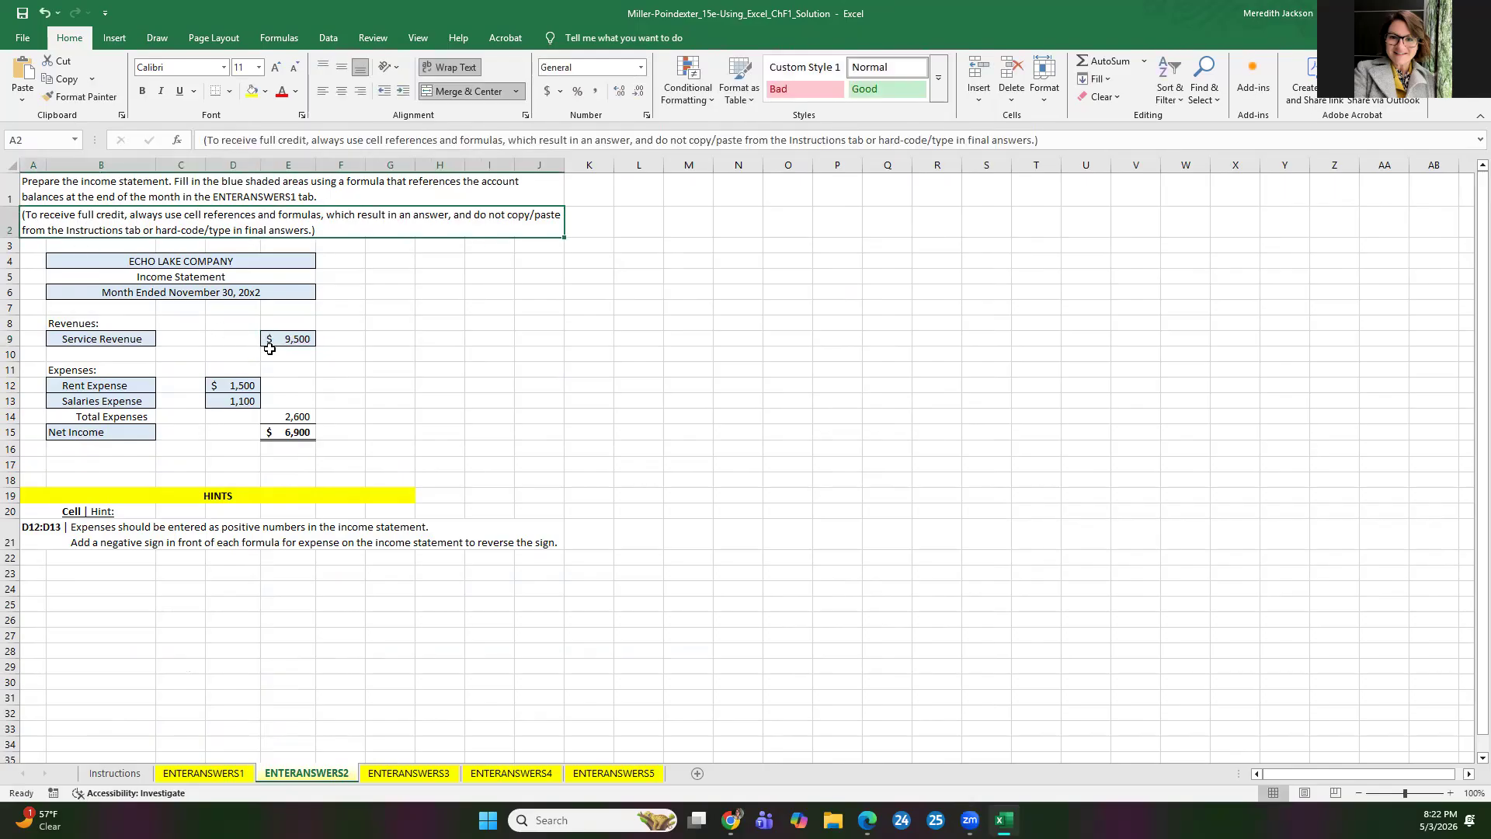
Step: Replace the hard-coded Service Revenue in E9 of the income statement with the formula =ENTERANSWERS1!J29
left_click(298, 339)
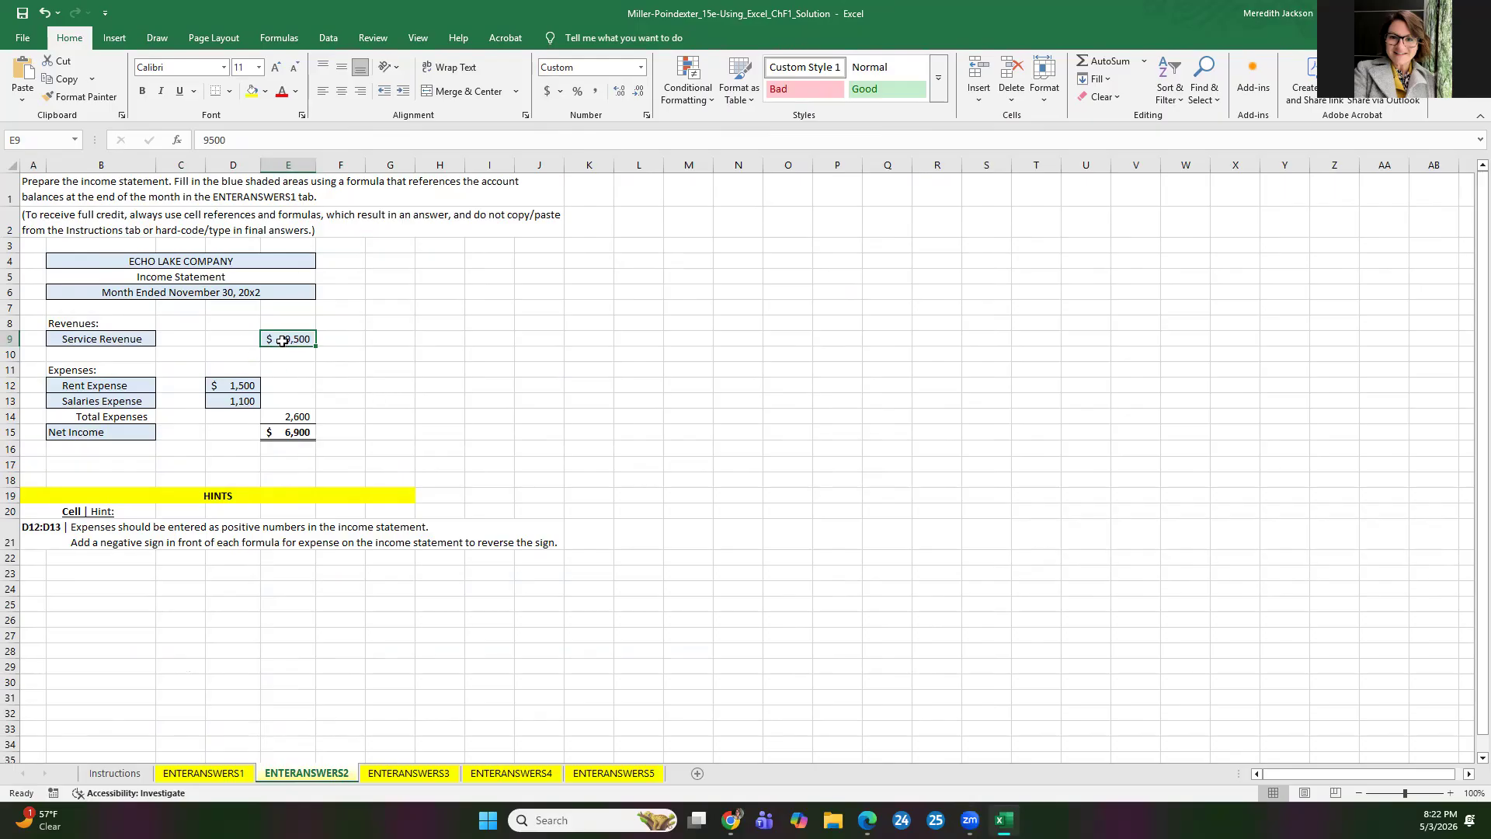
key("Delete")
type("=")
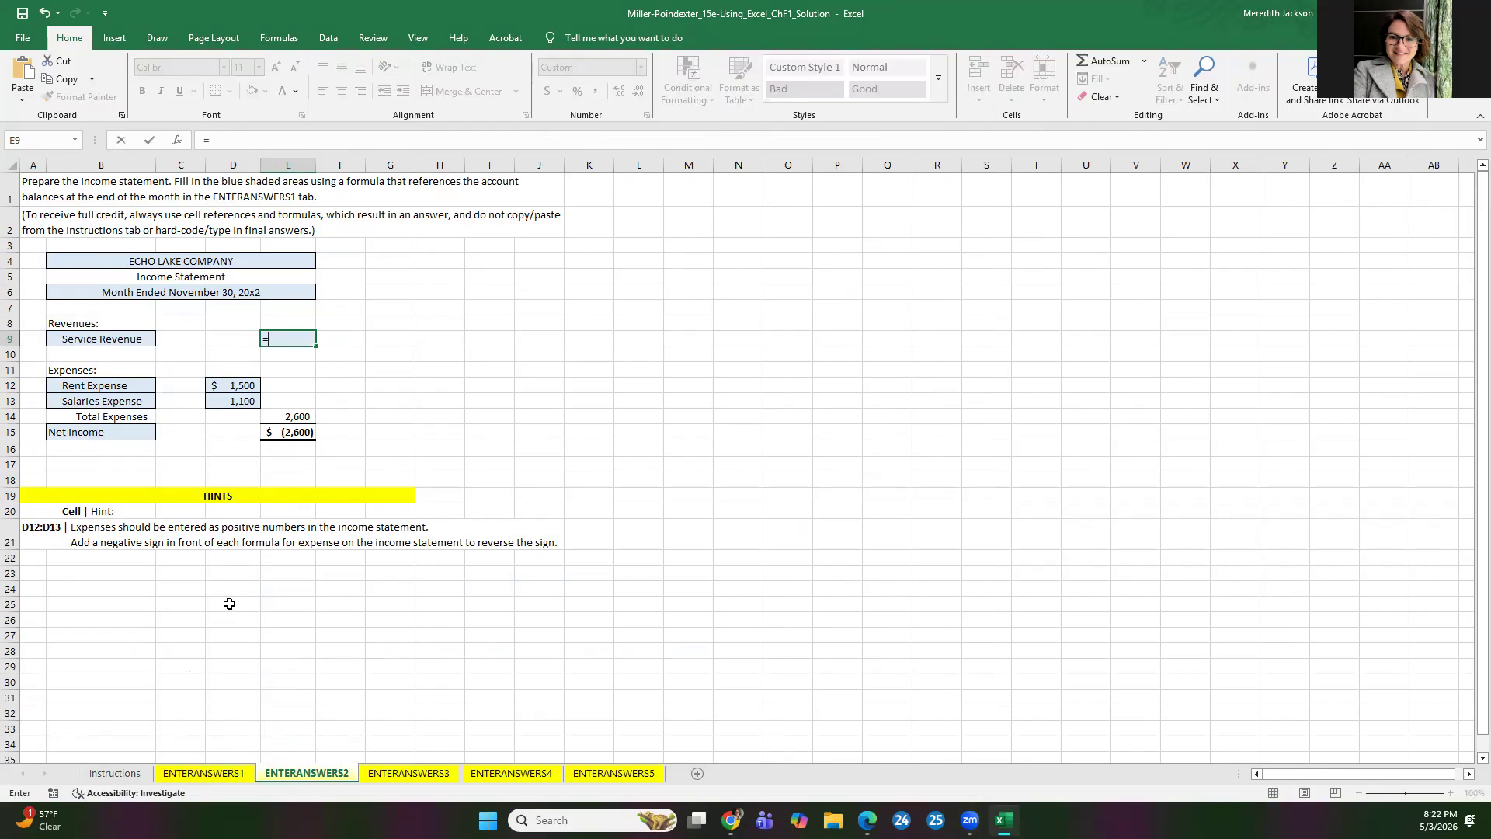
left_click(205, 773)
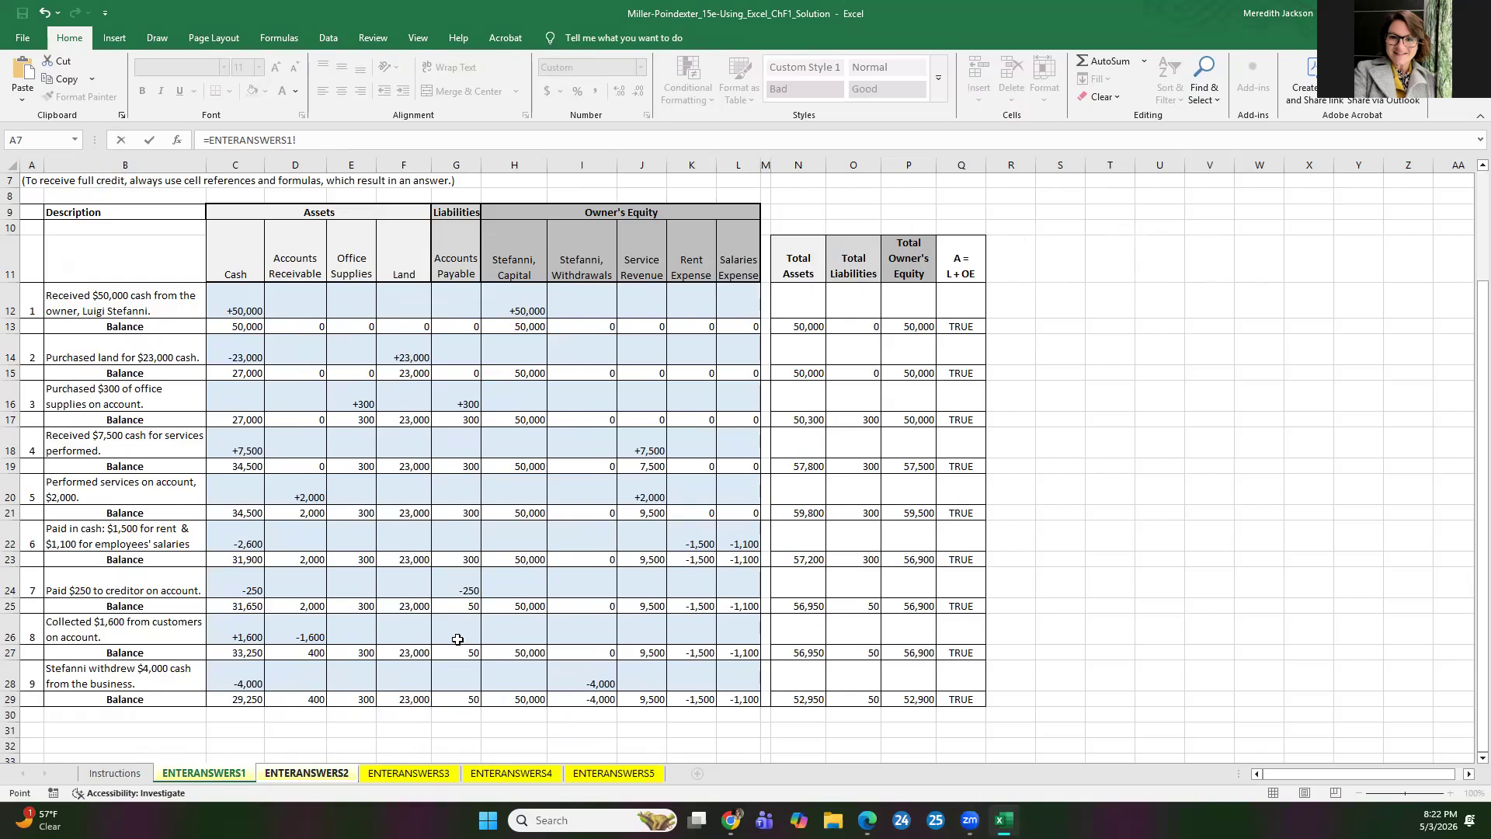
left_click(646, 699)
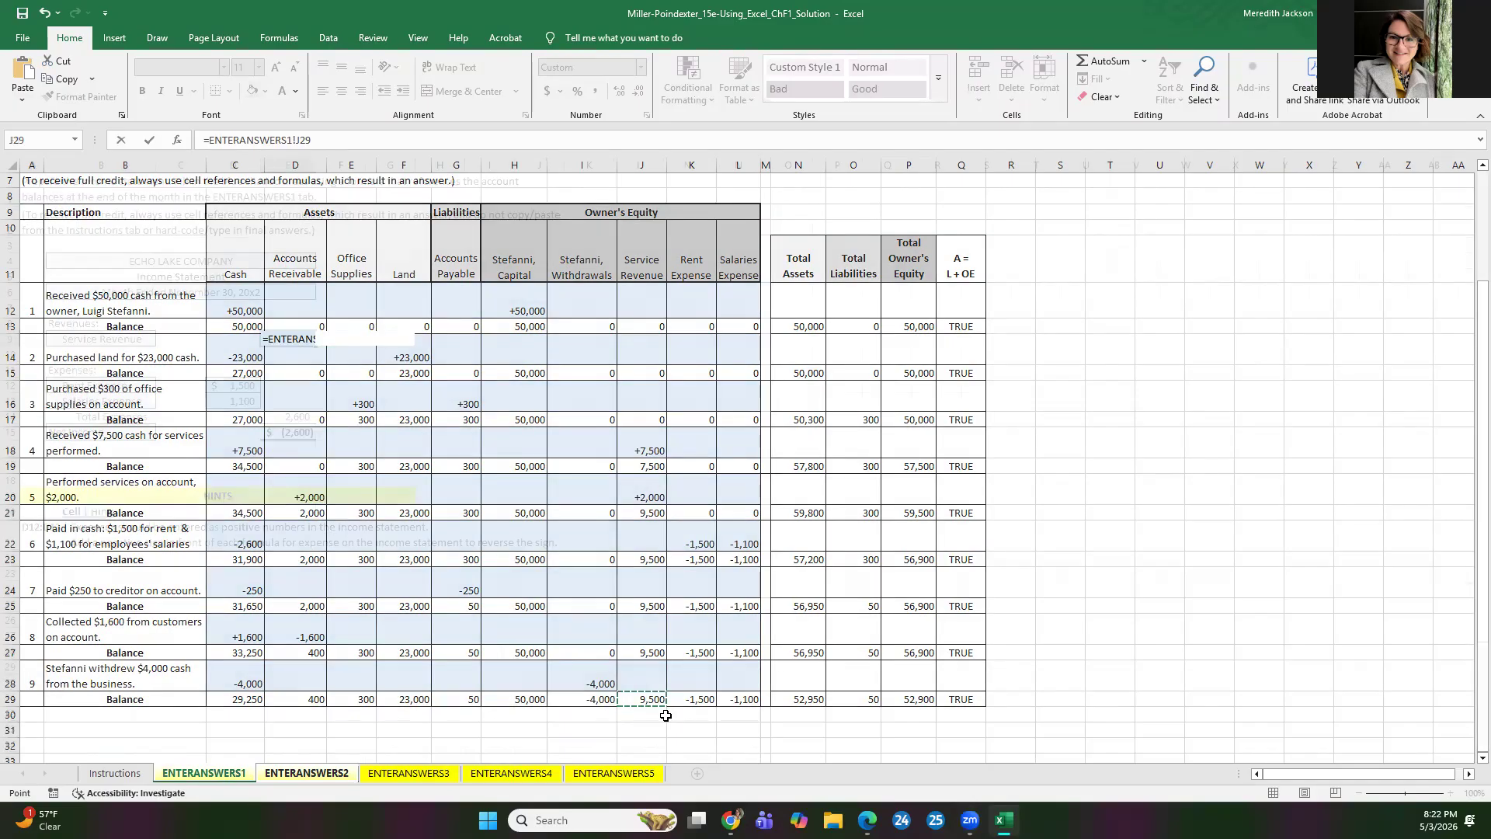
key("Return")
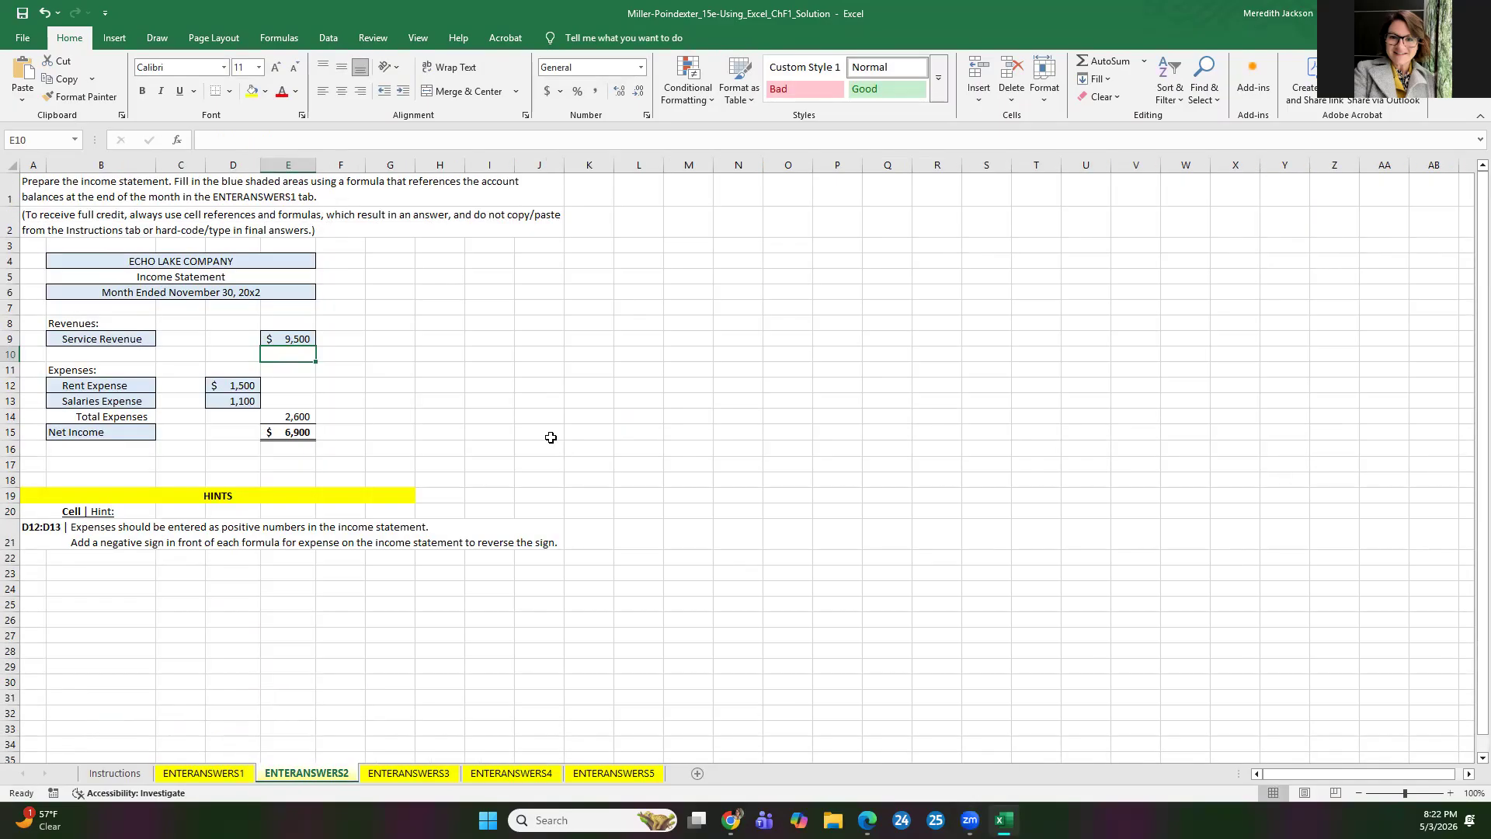
left_click(279, 335)
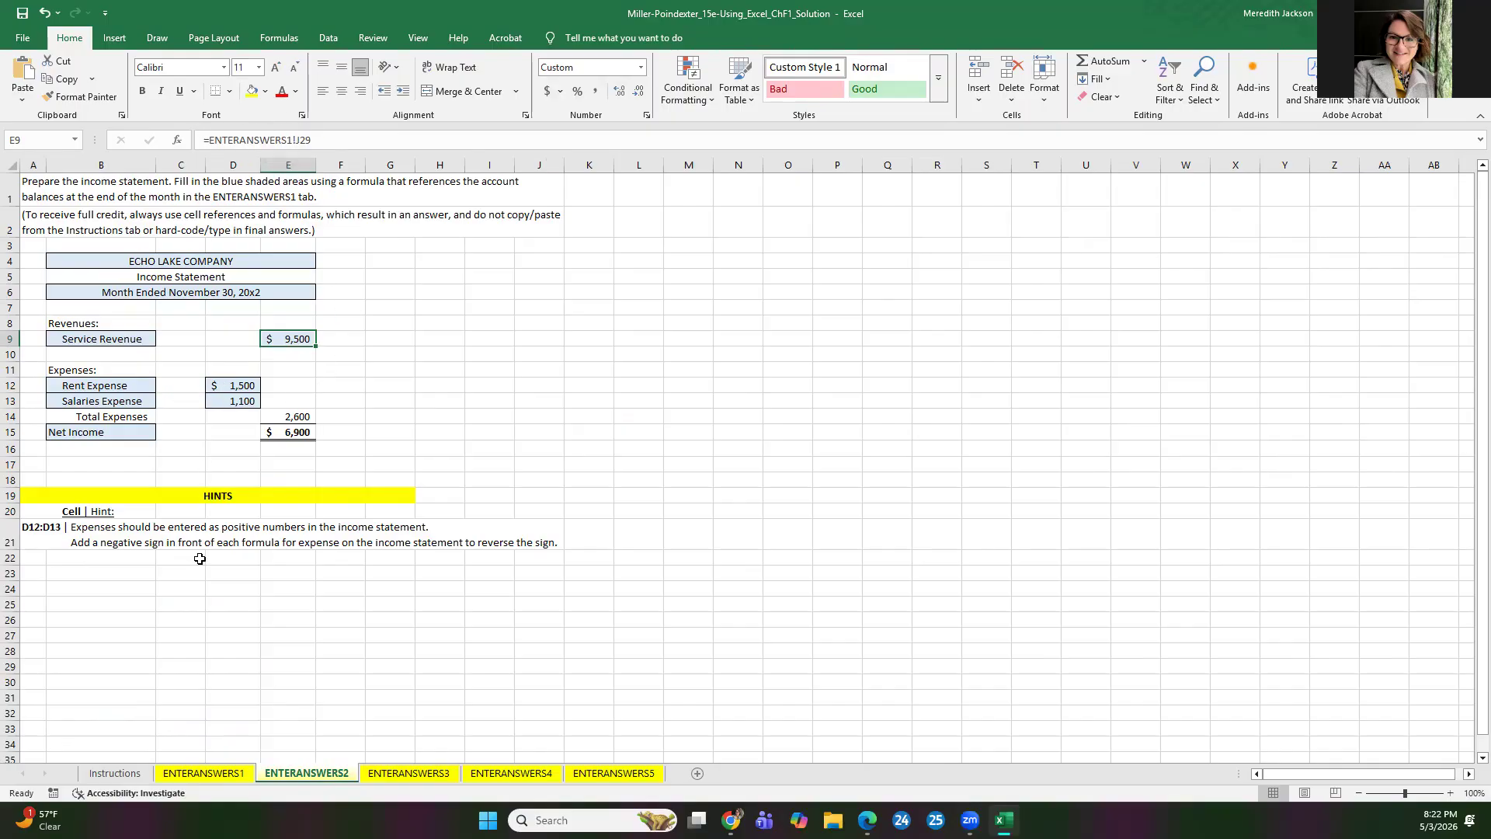
Step: Read the Excel hints on expense signs in the Instructions sheet and compare them with the expense balances on ENTERANSWERS1
left_click(117, 773)
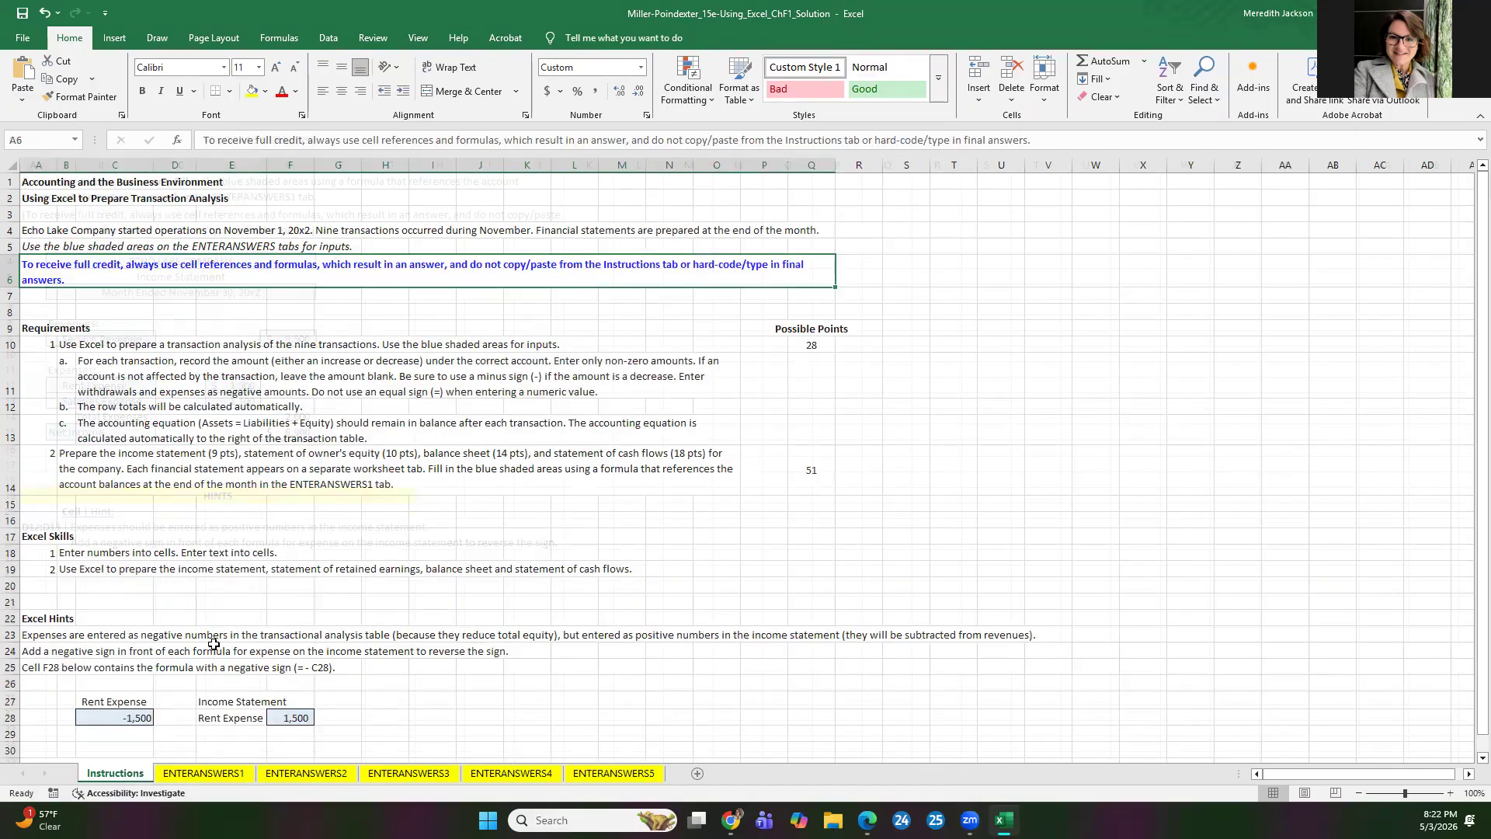
scroll(214, 644, "down", 3)
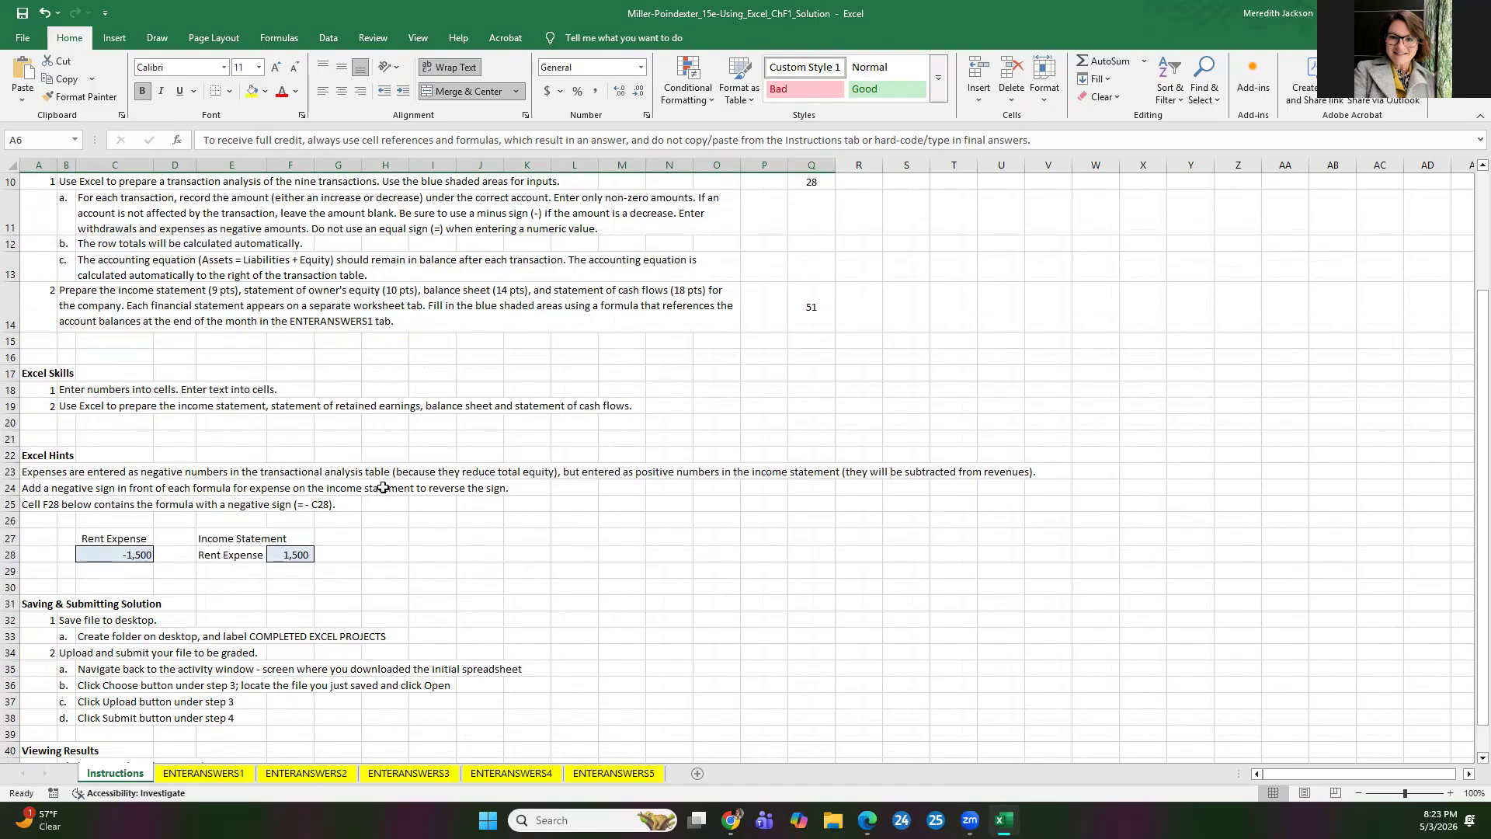
left_click(204, 774)
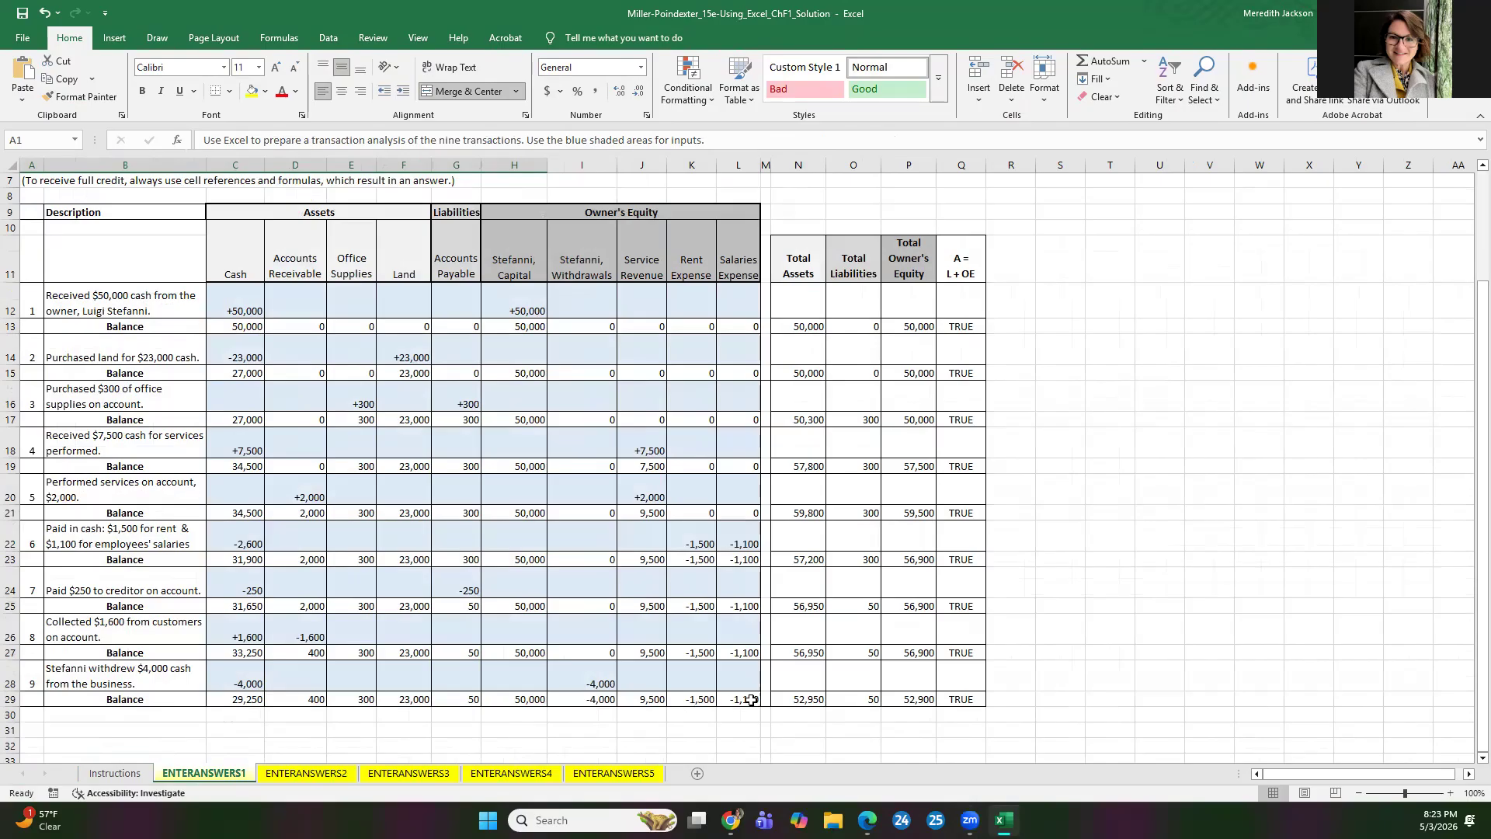
left_click(292, 774)
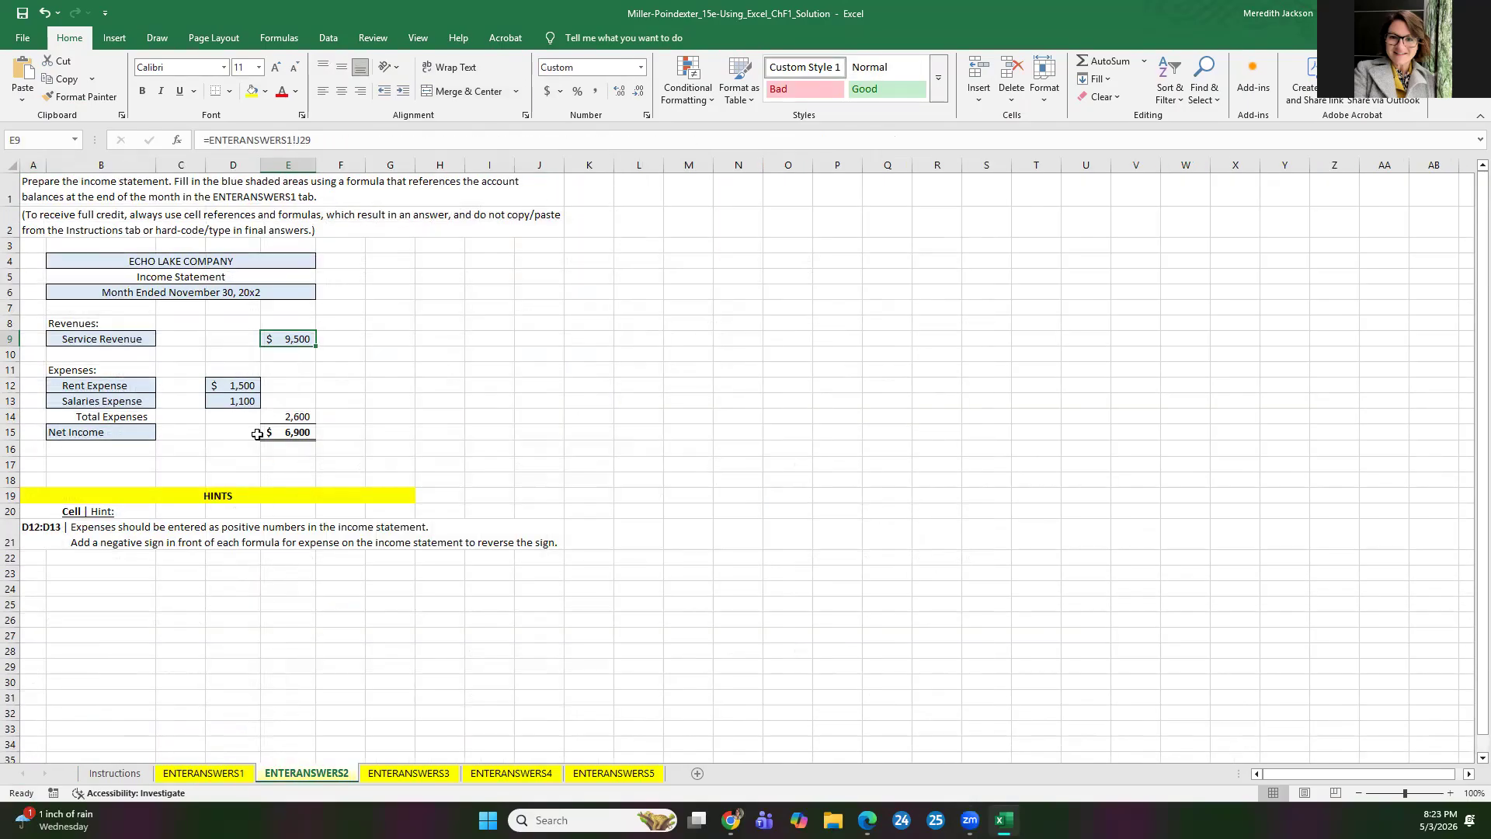
Step: Clear the hard-coded Rent Expense and Salaries Expense amounts in D12 and D13 of the income statement on ENTERANSWERS2
left_click(225, 385)
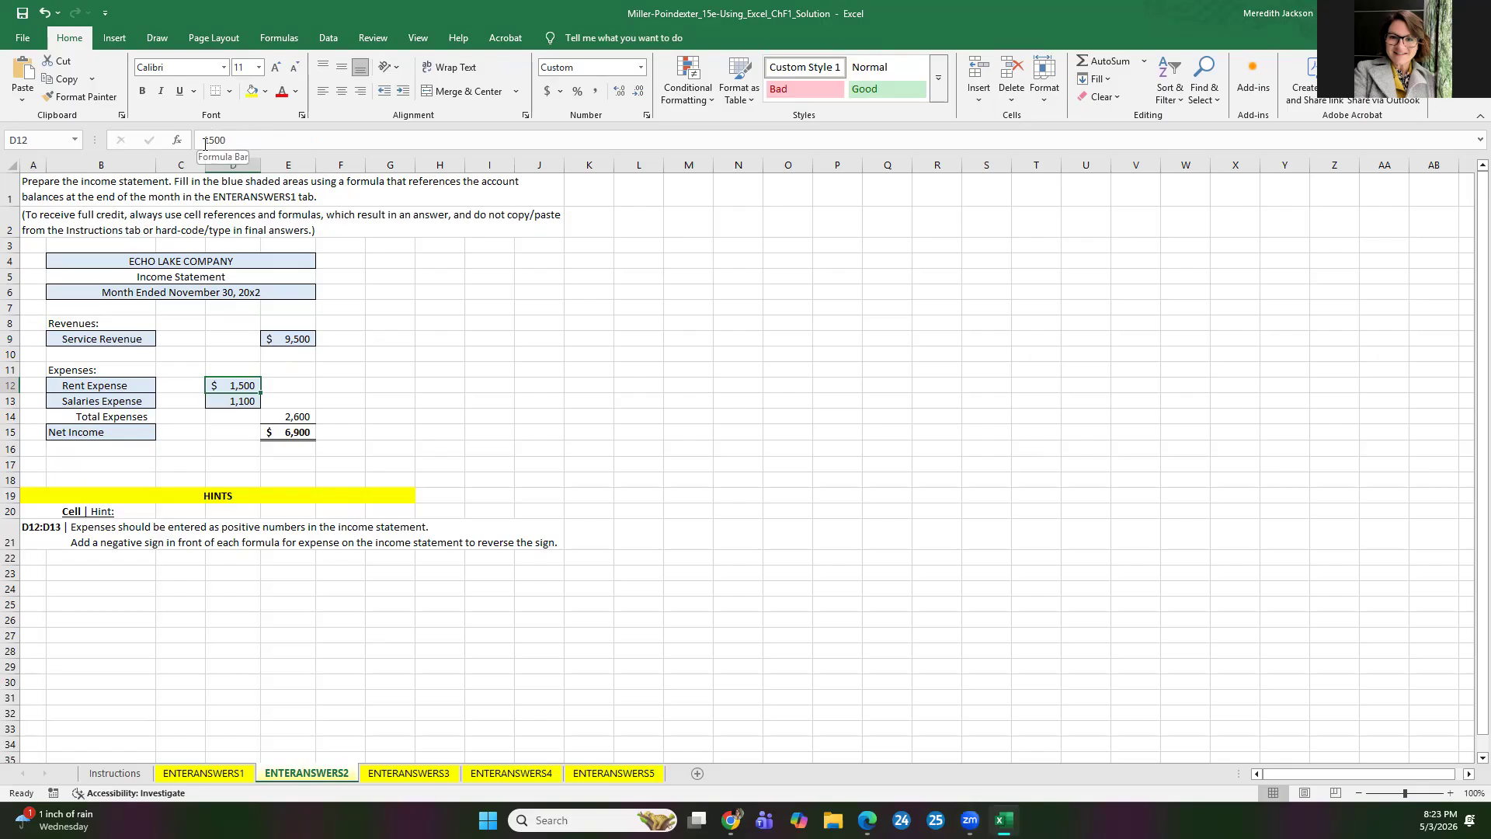
left_click_drag(245, 140, 169, 140)
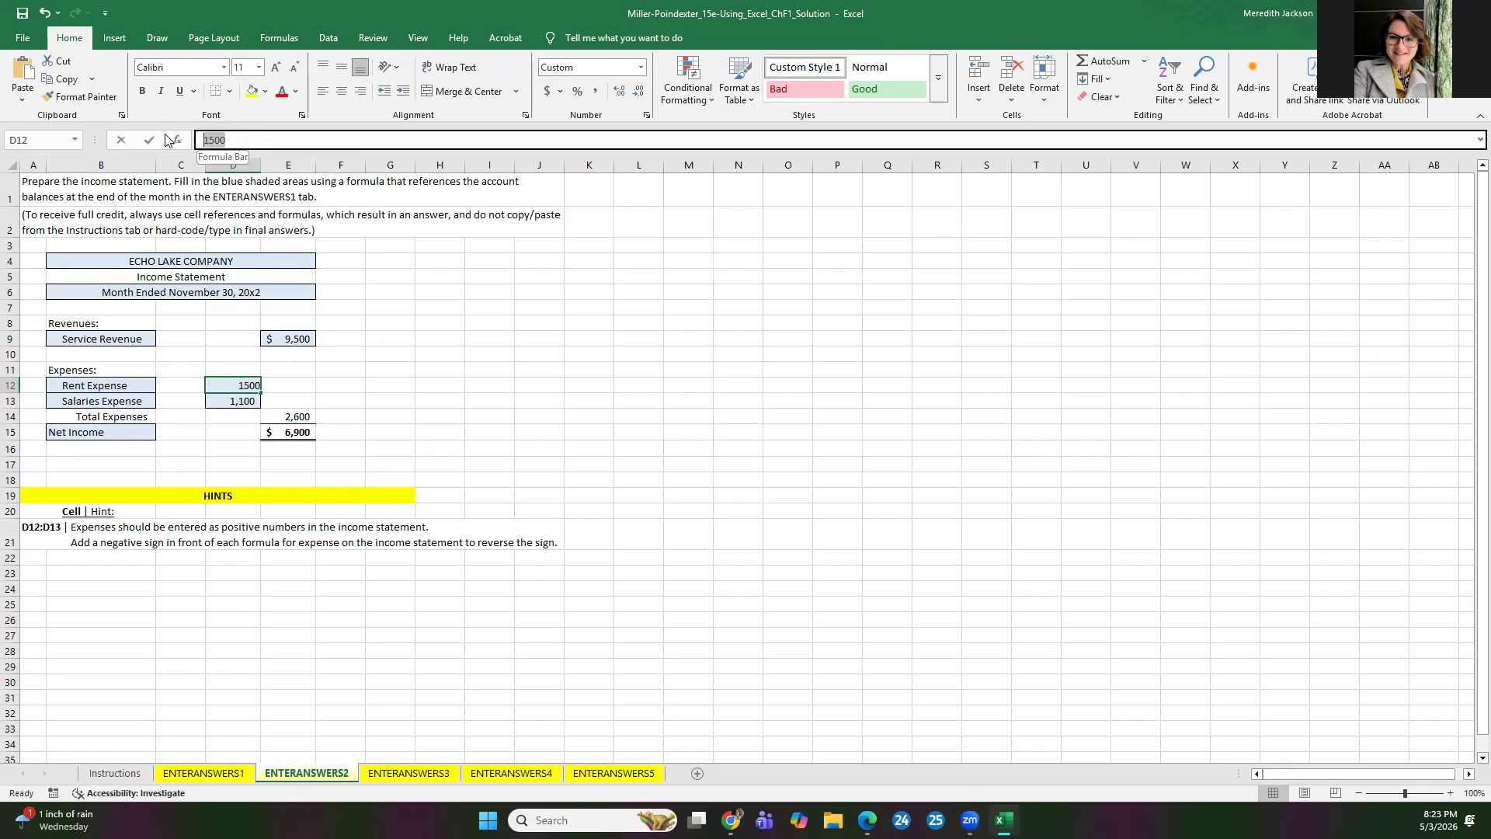
key("BackSpace")
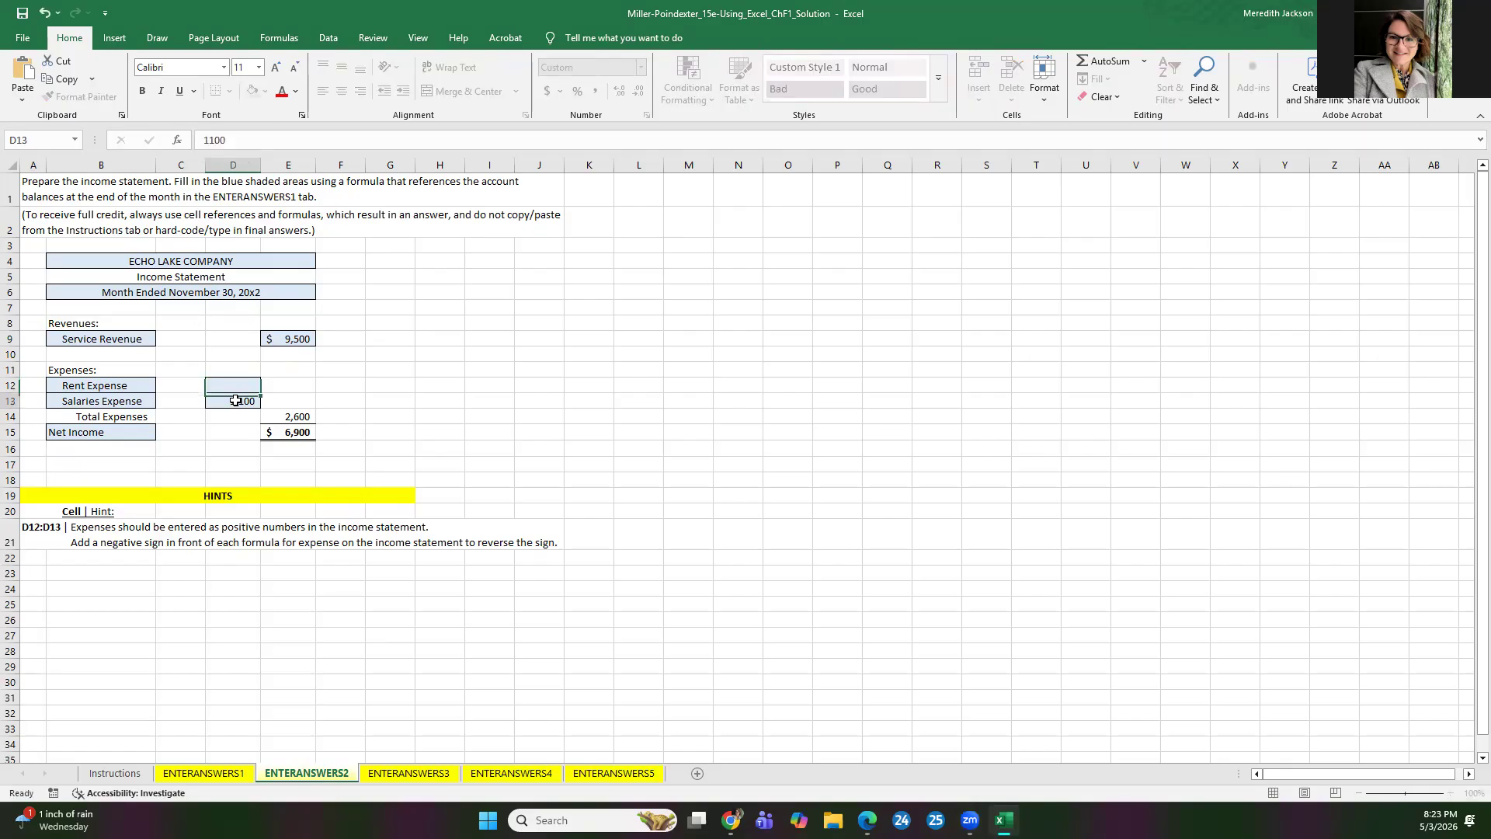
key("Return")
key("Delete")
Step: Enter the sign-reversing formula =-ENTERANSWERS1!K29 for Rent Expense in D12
left_click(234, 384)
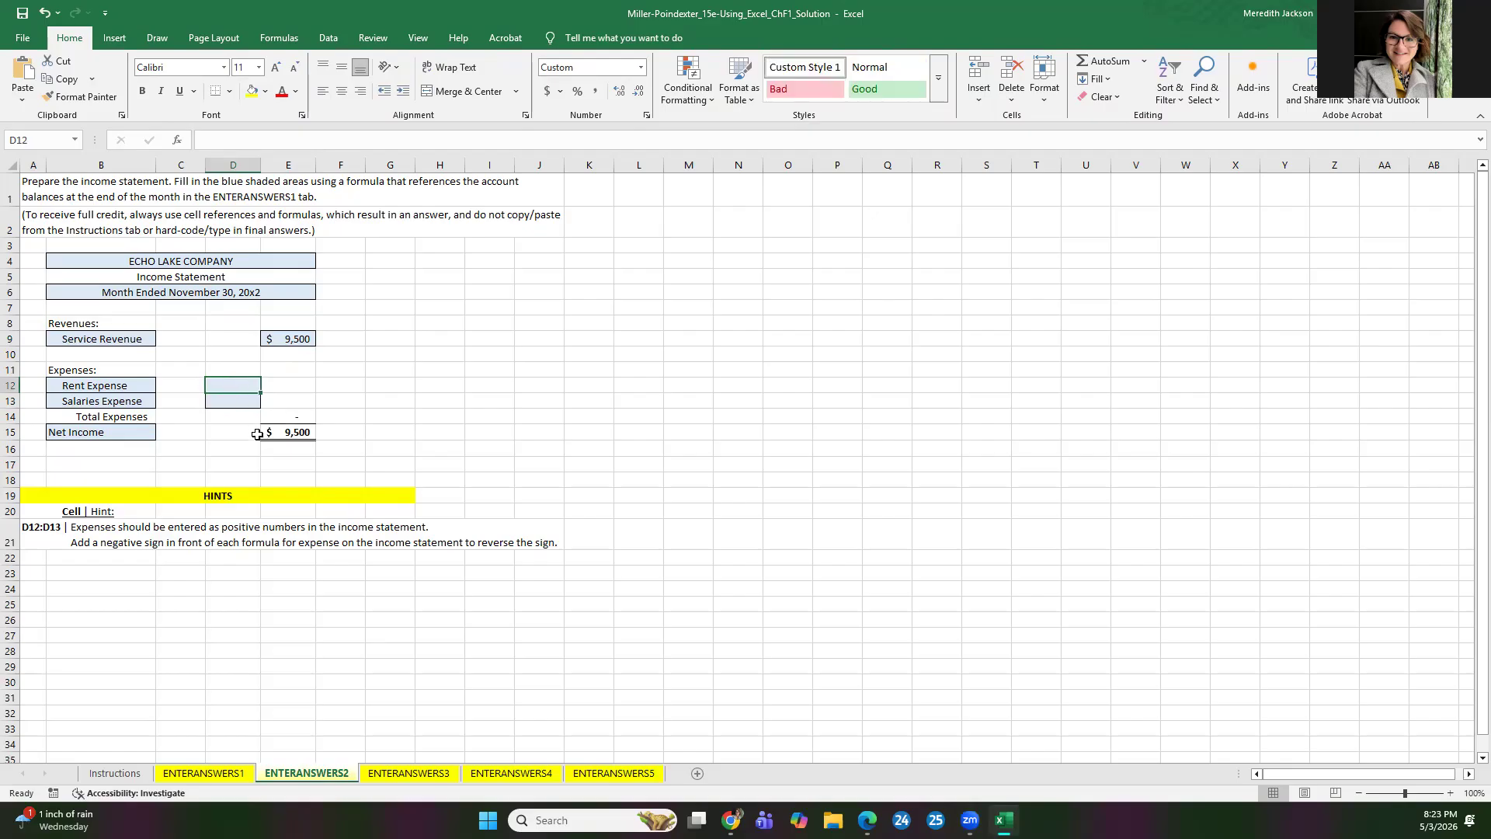
left_click(219, 140)
type("=")
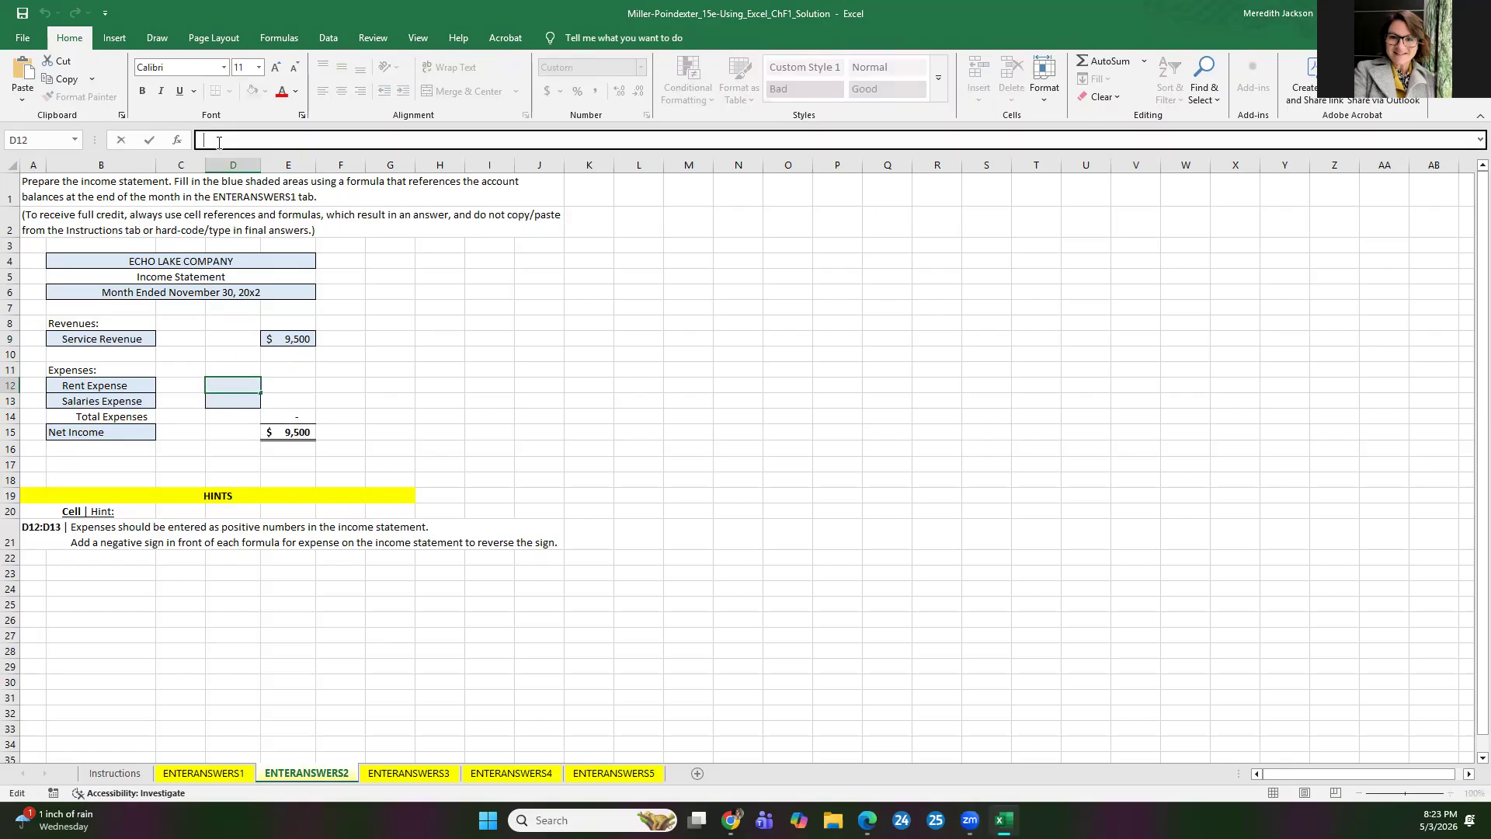
type("-")
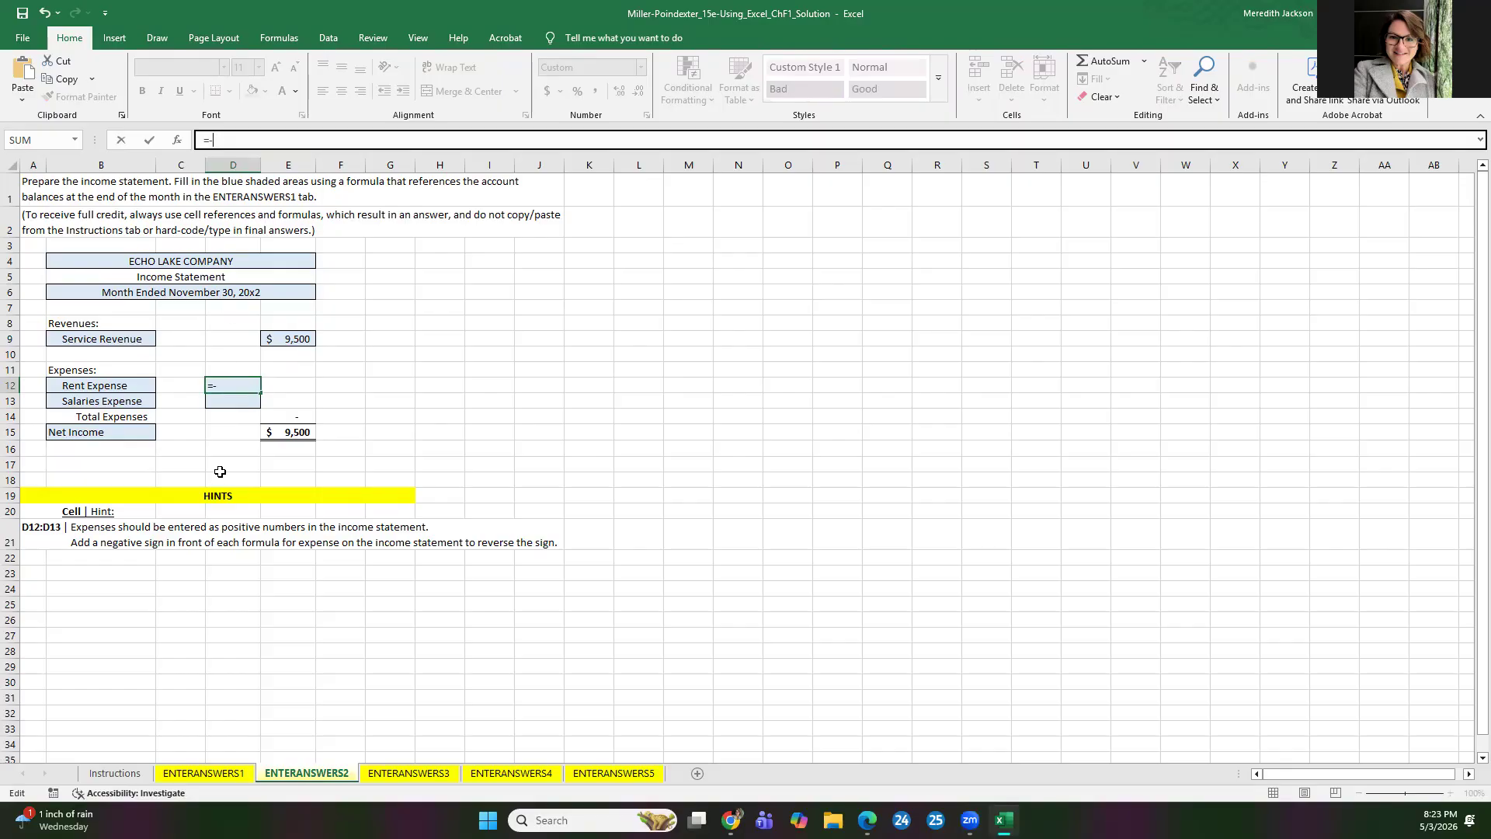
left_click(198, 774)
left_click(703, 699)
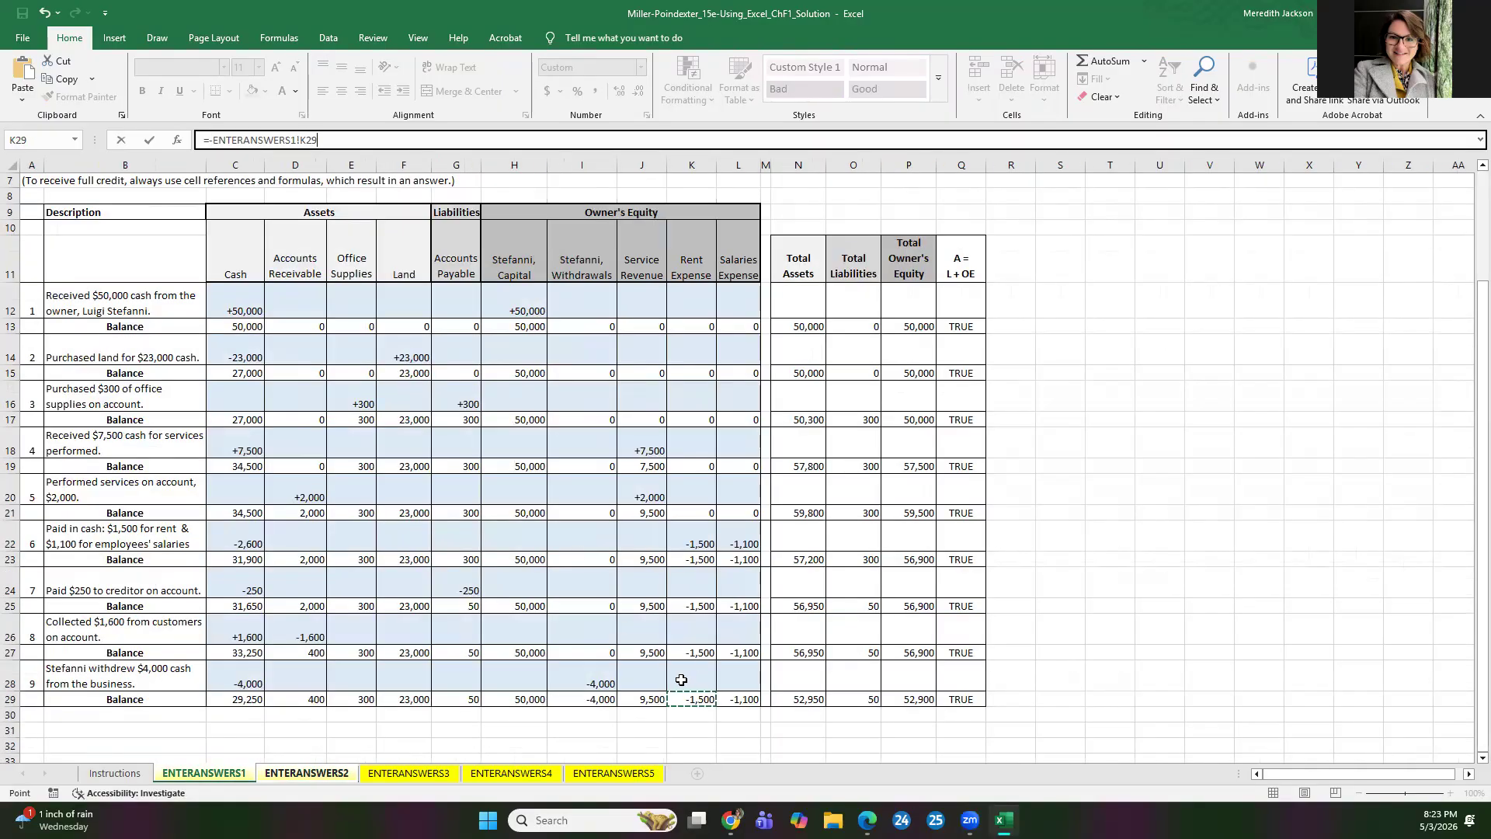
key("Return")
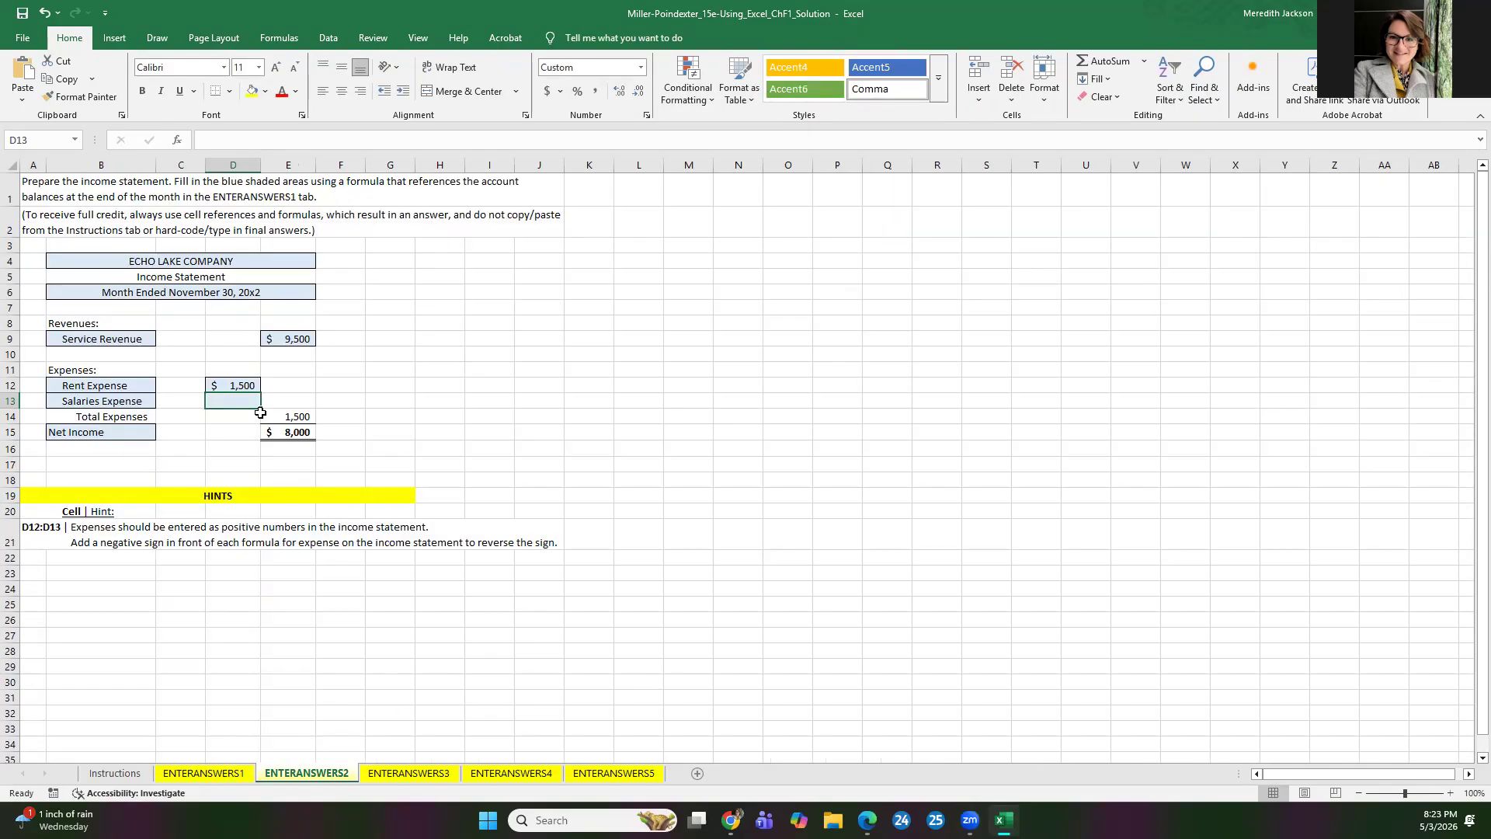
Step: Enter the sign-reversing formula =-ENTERANSWERS1!L29 for Salaries Expense in D13
type("=")
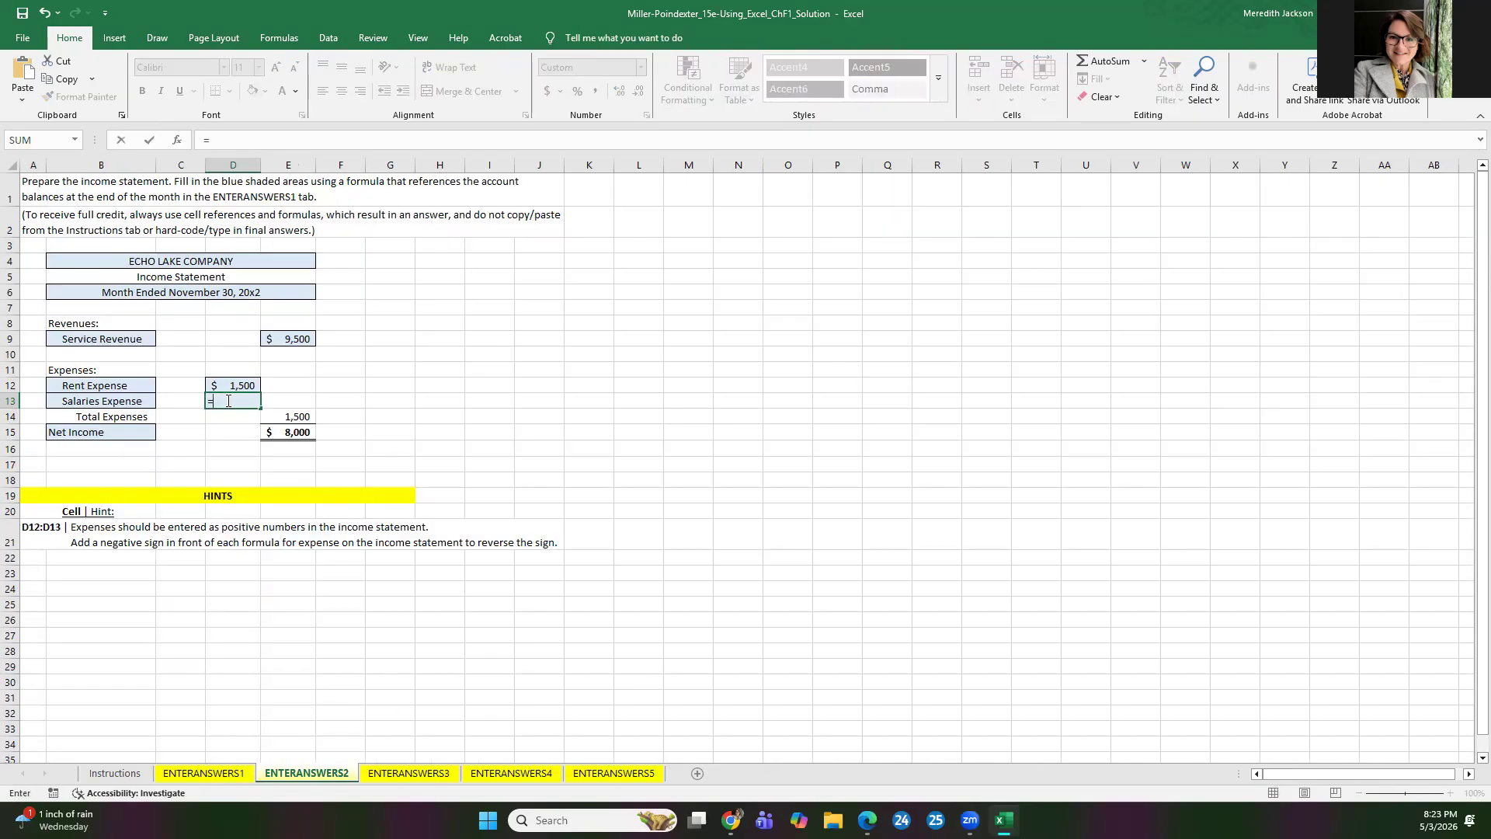
type("-")
left_click(225, 773)
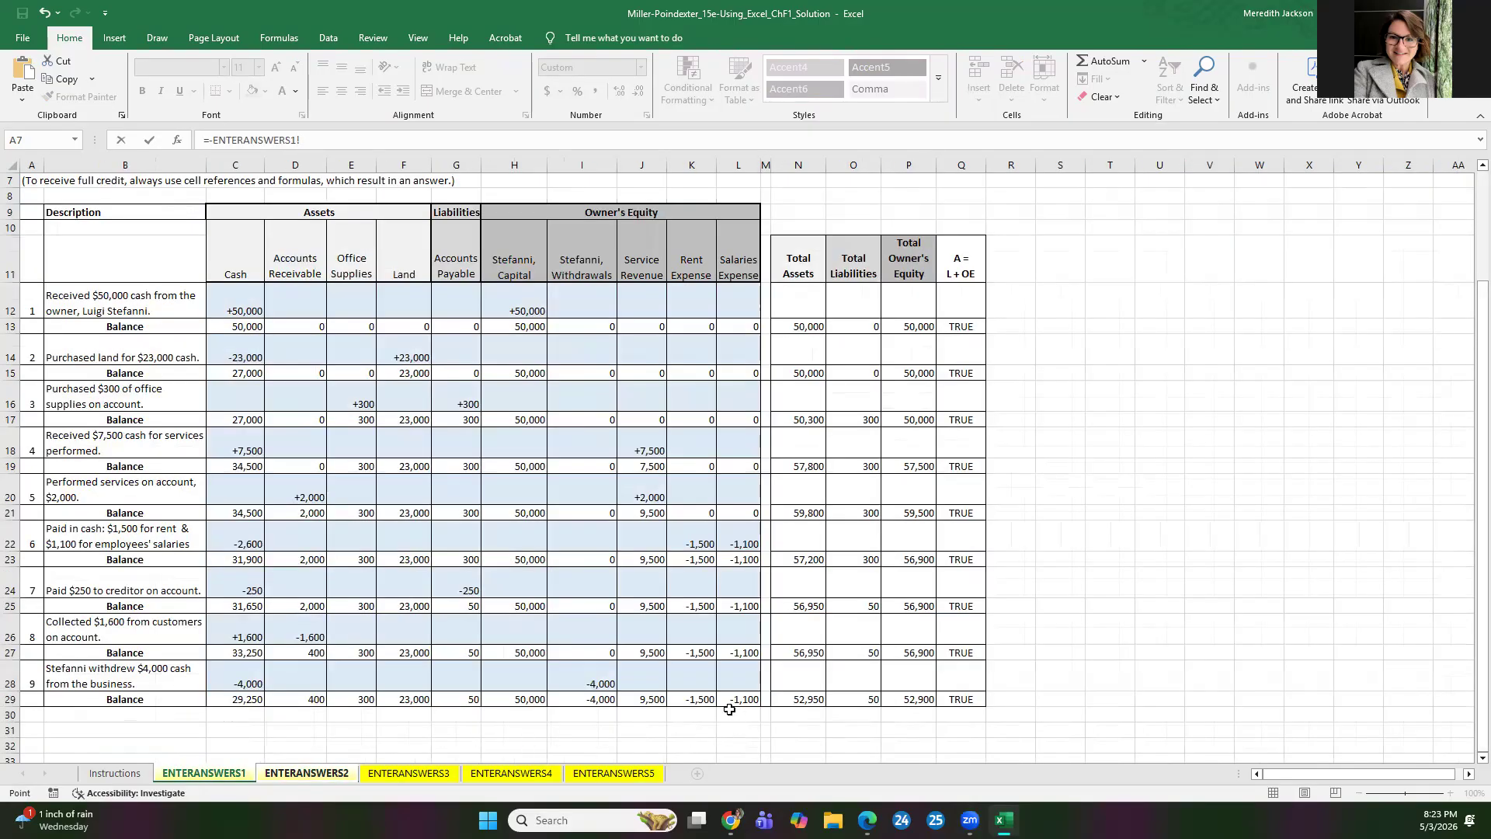
left_click(739, 699)
key("Return")
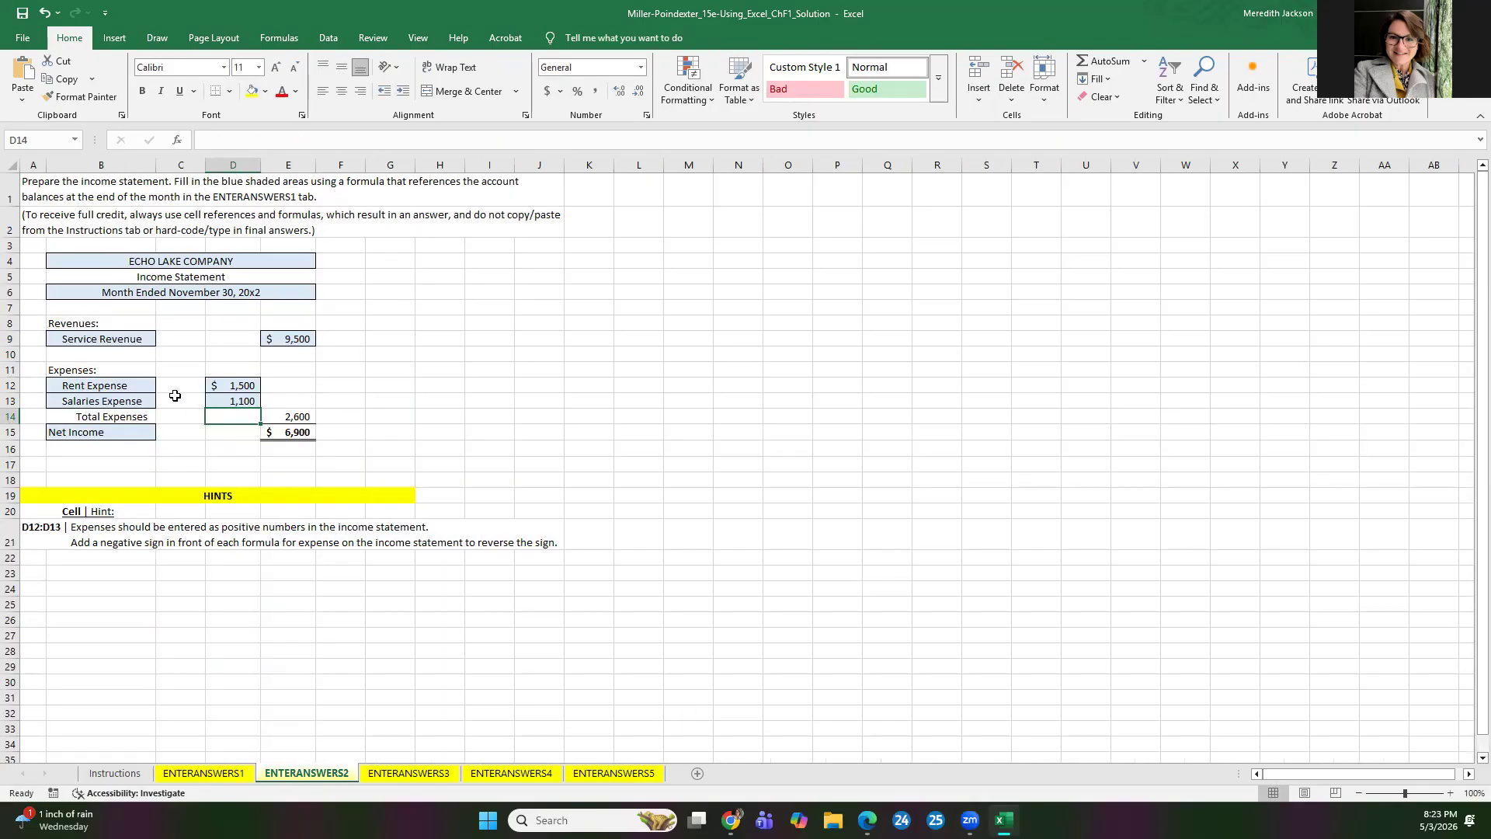
Step: Check the formulas behind Service Revenue, Rent Expense and Salaries Expense on the income statement
left_click(299, 340)
left_click(245, 383)
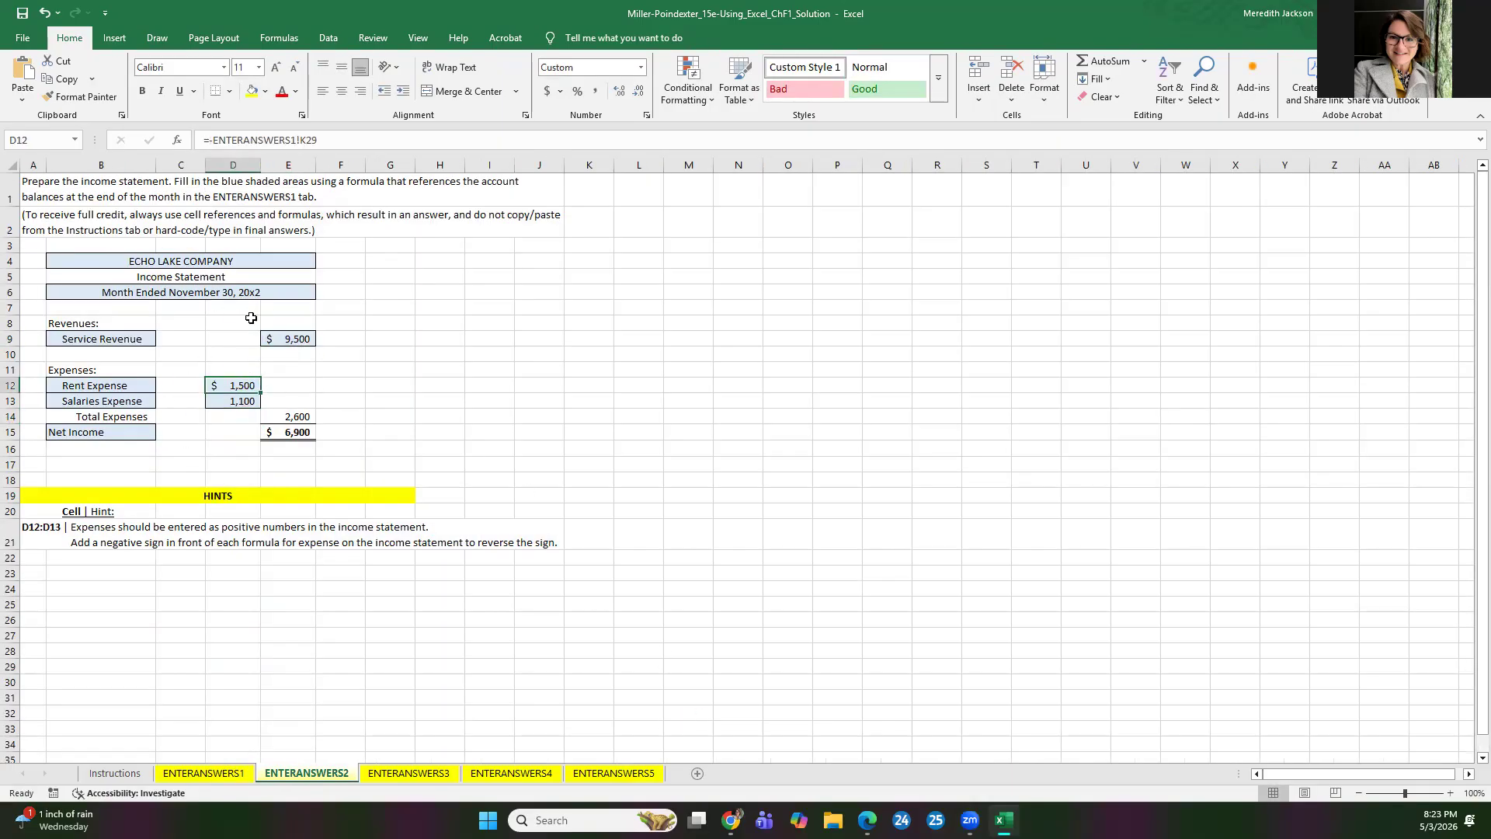
left_click(238, 401)
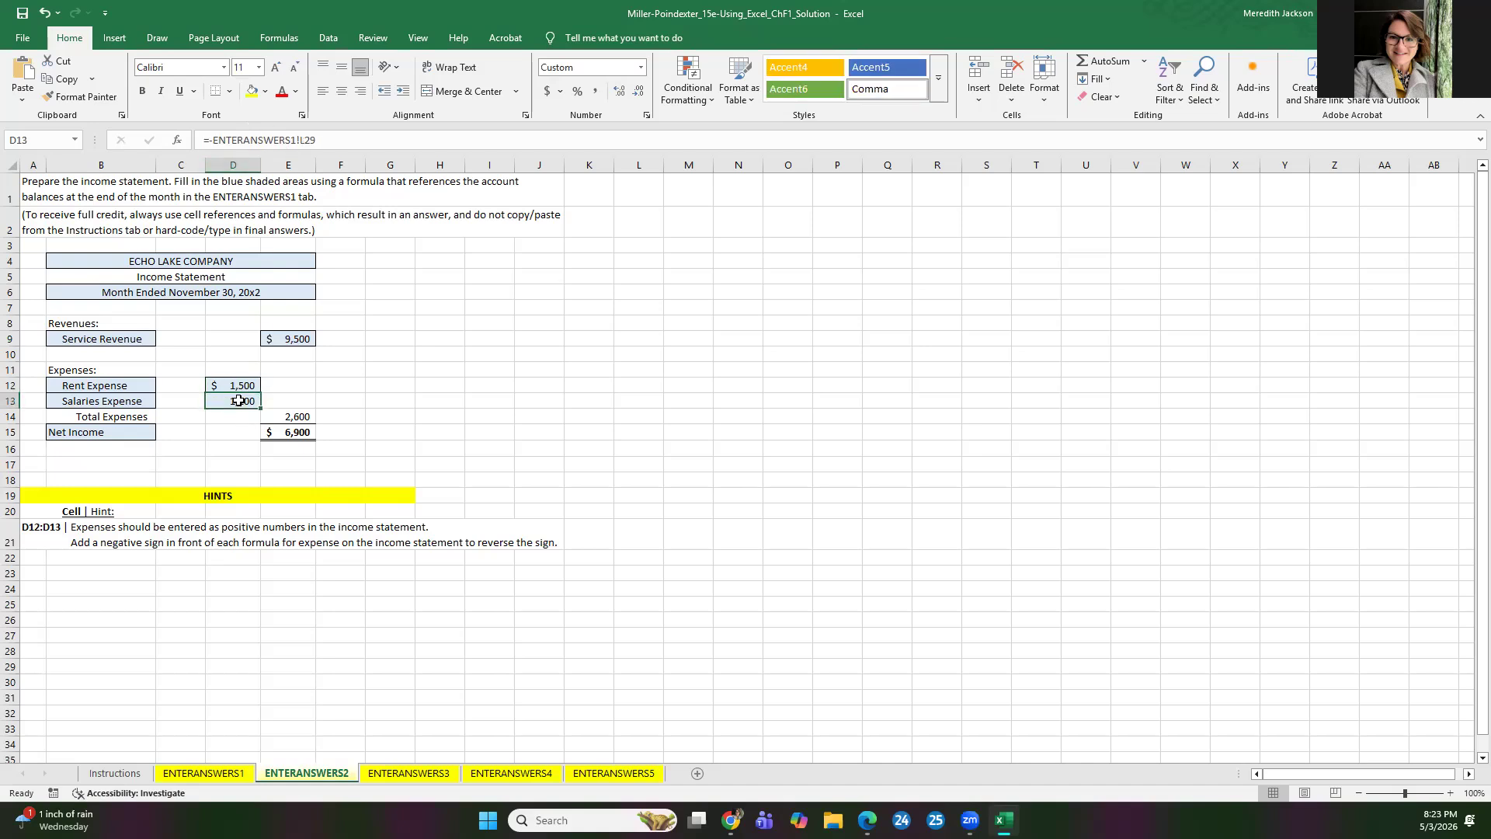
Step: Examine the opening capital, owner contribution and net income entries on ENTERANSWERS3, and trace net income back to the income statement on ENTERANSWERS2
left_click(409, 773)
left_click(374, 321)
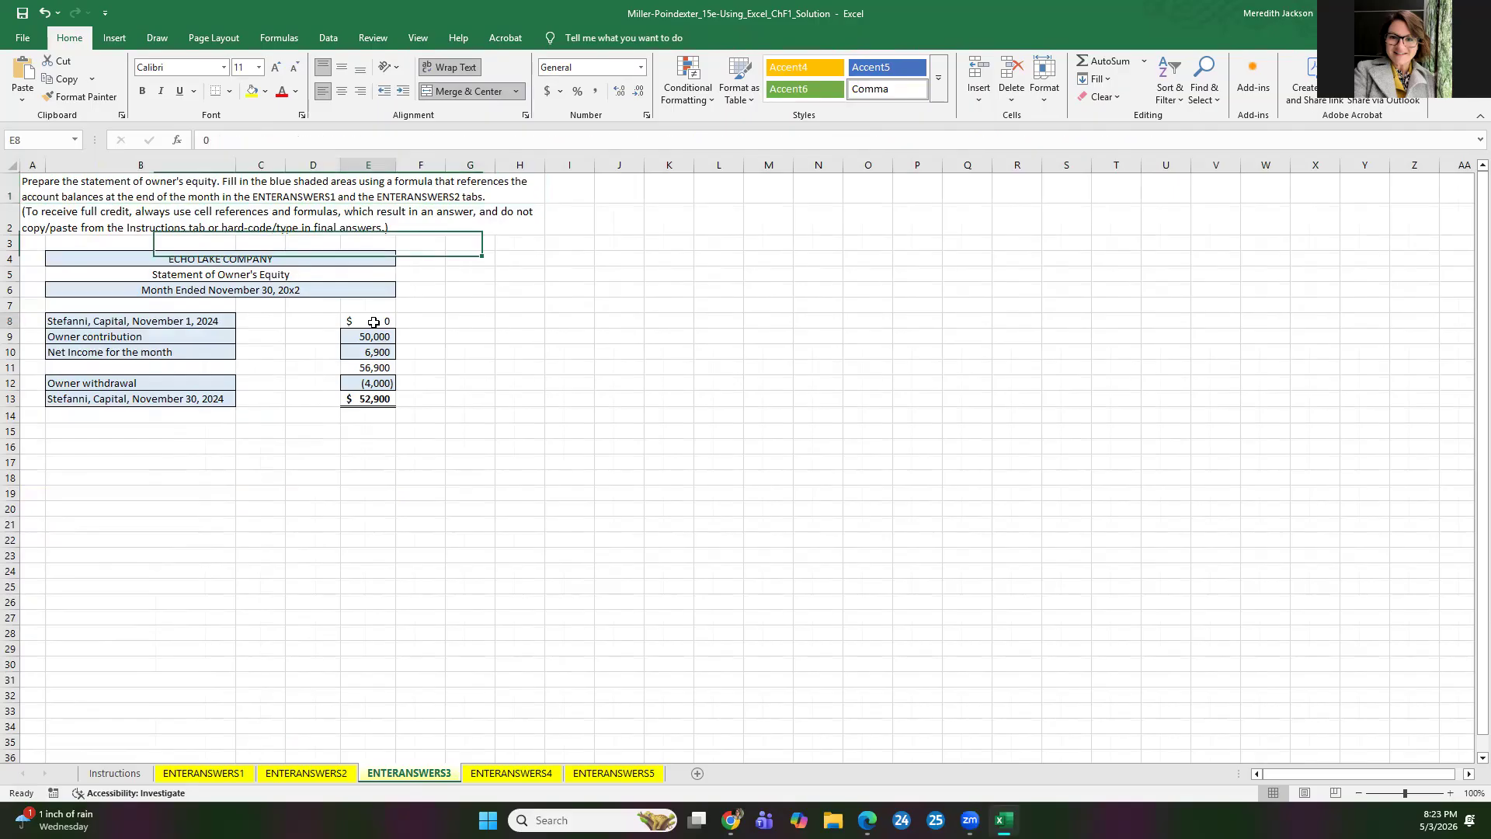
left_click(380, 339)
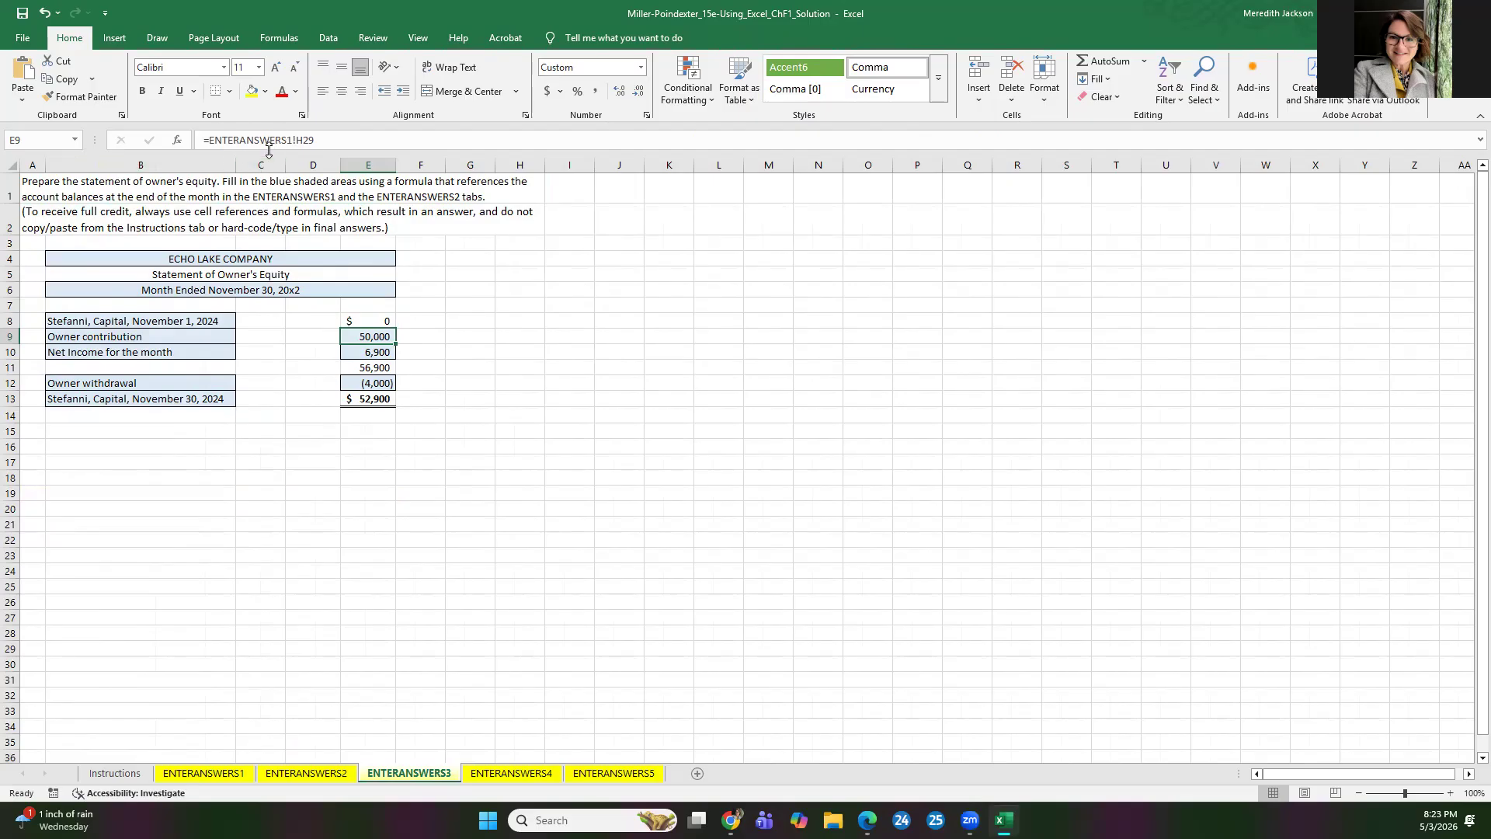
left_click(378, 352)
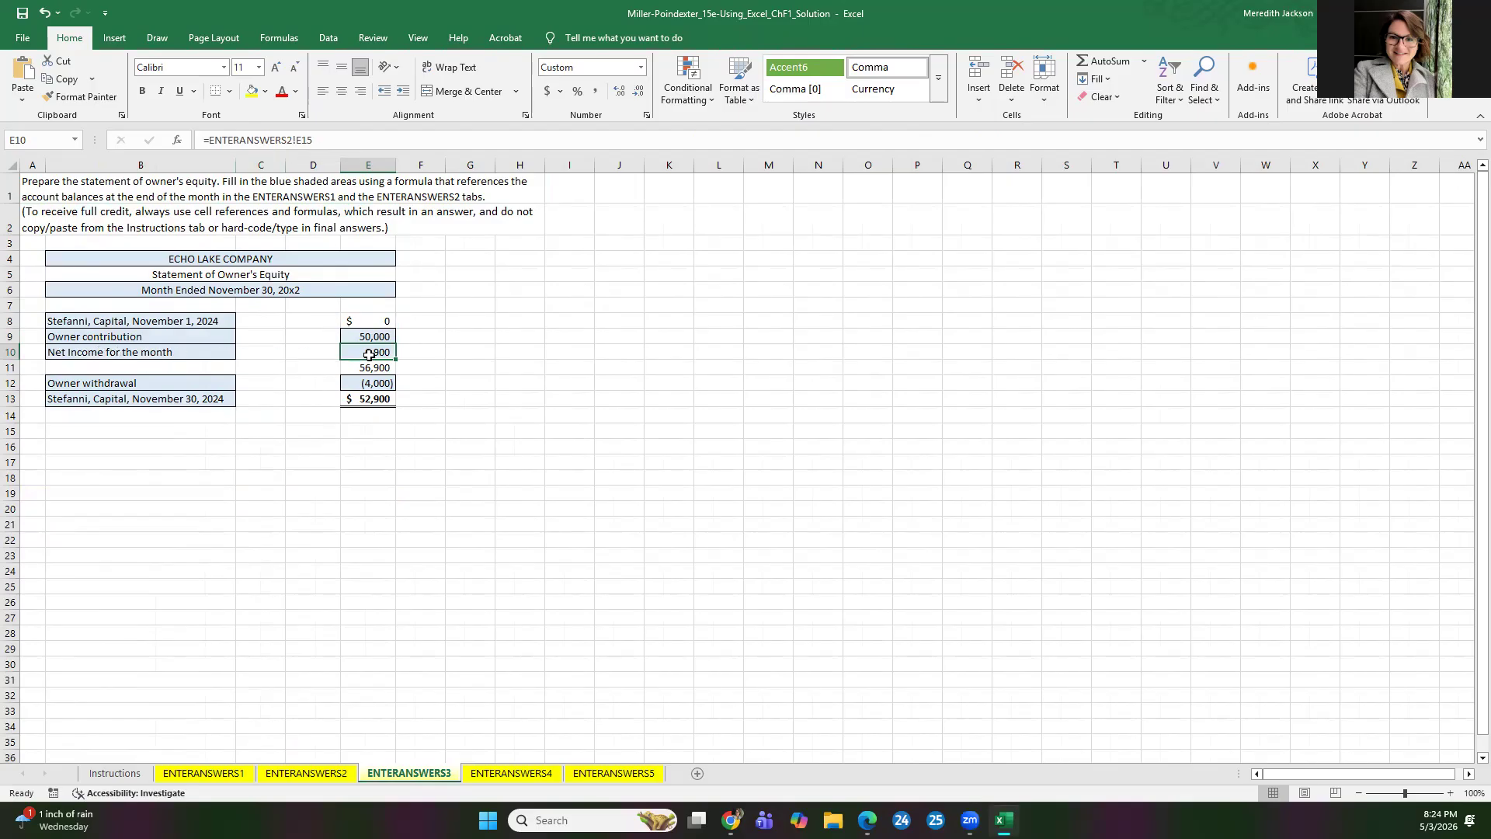
left_click(309, 779)
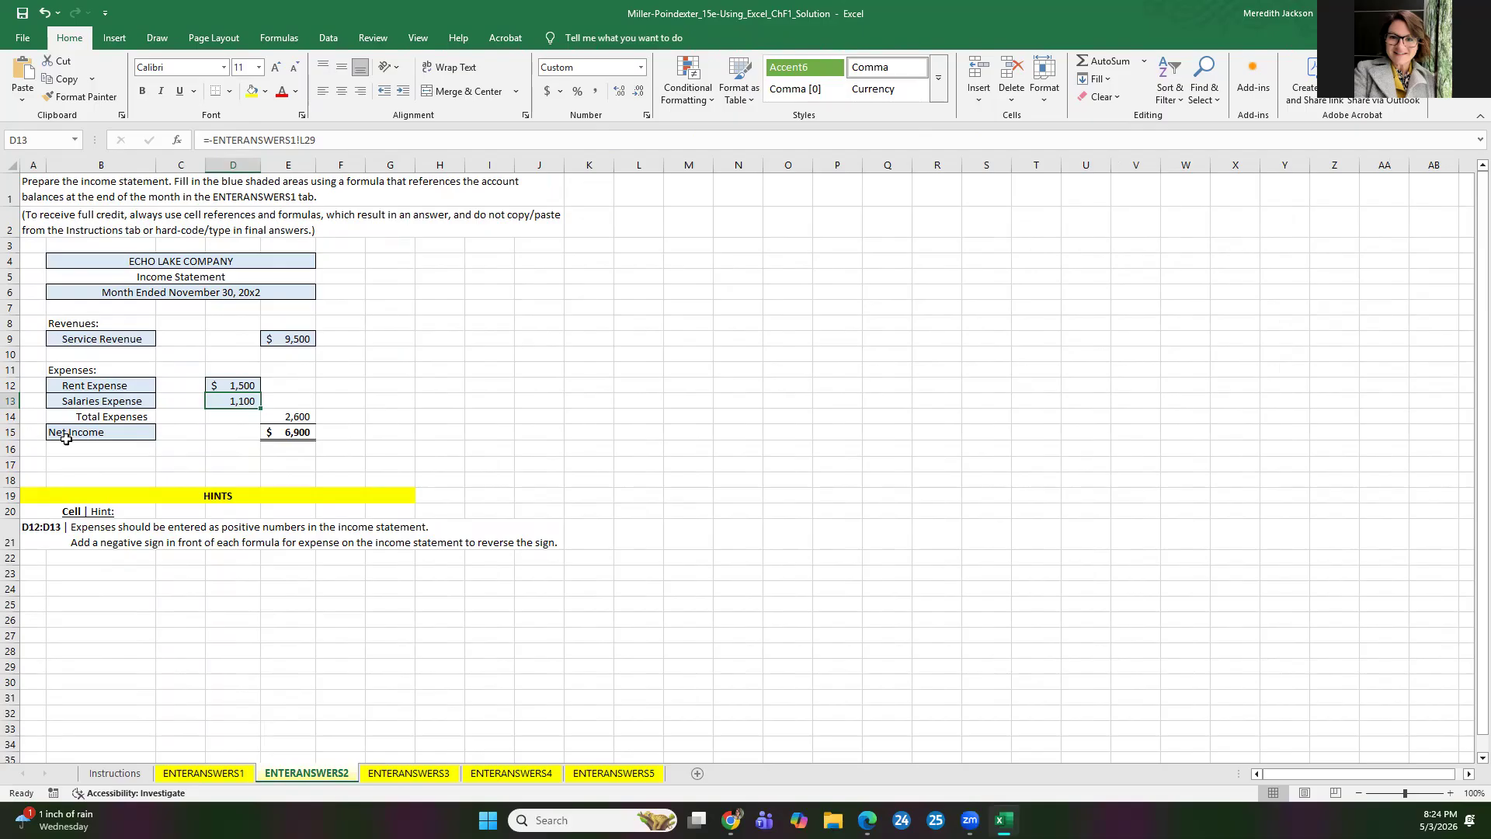
Step: Clear the net income amount in E10 on ENTERANSWERS3 and re-enter it as =ENTERANSWERS2!E15, referencing the income statement
left_click(297, 433)
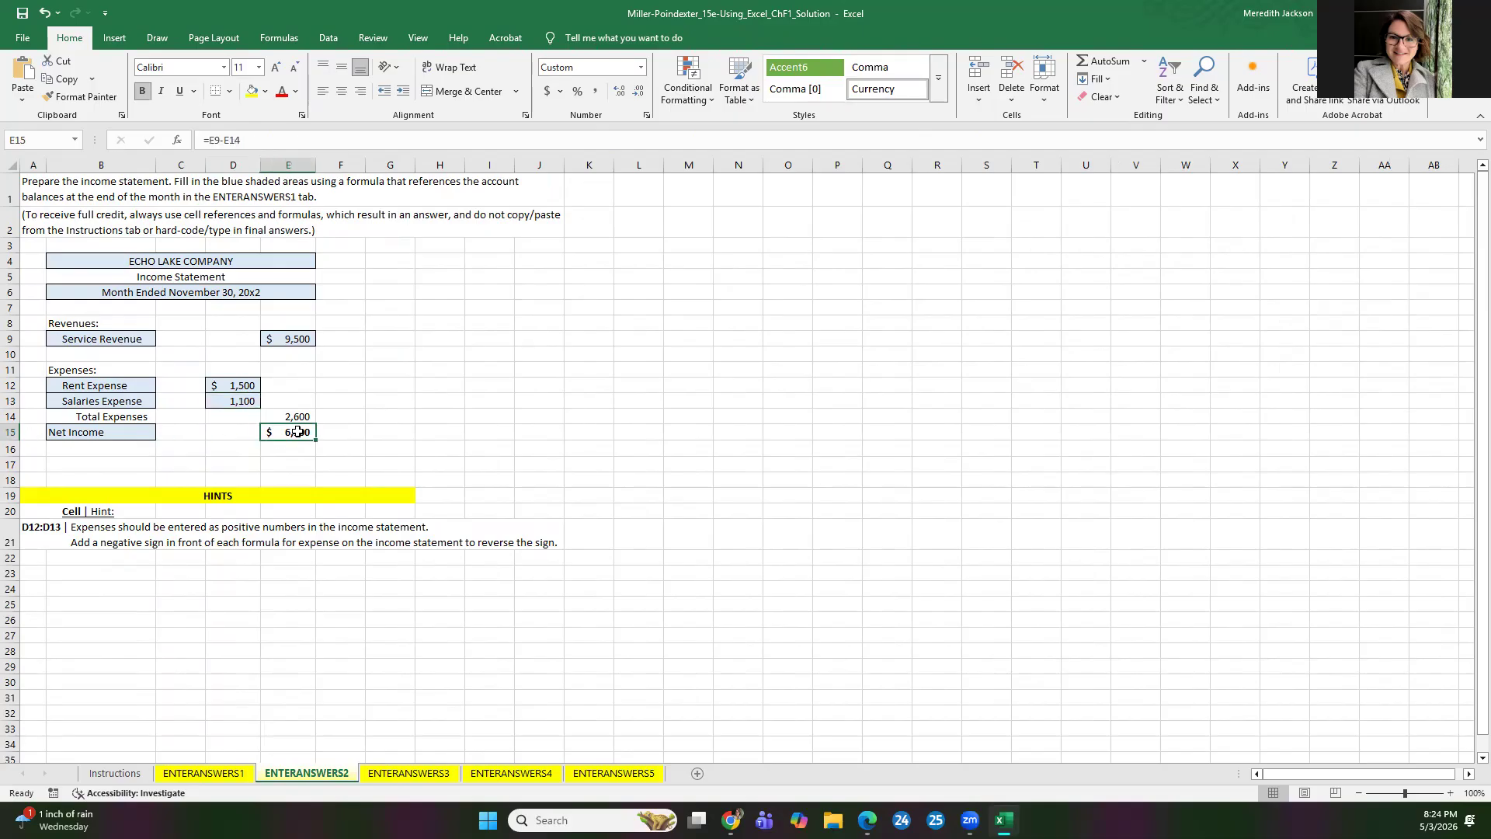
left_click(400, 773)
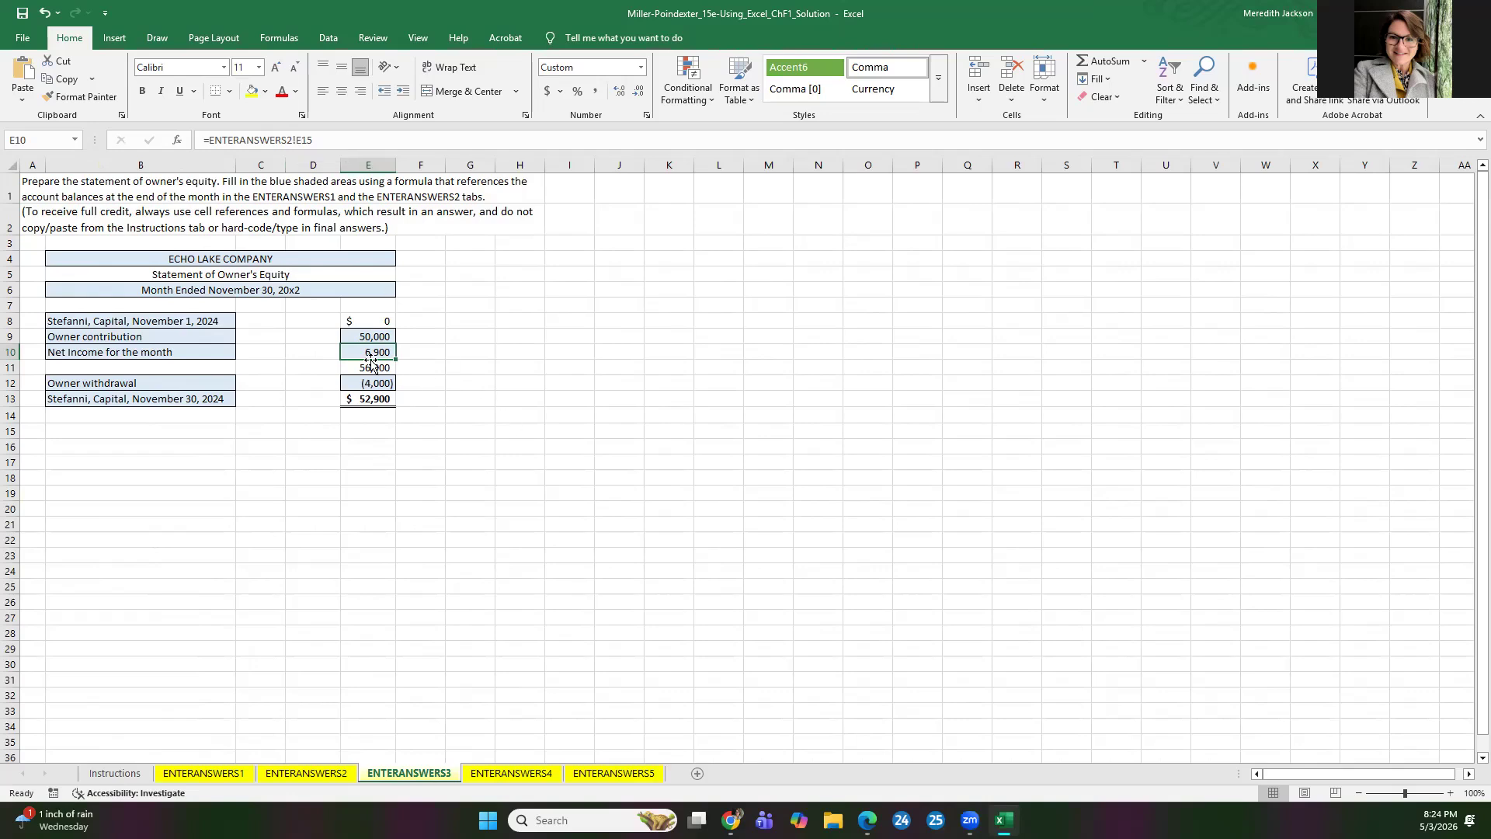
key("Delete")
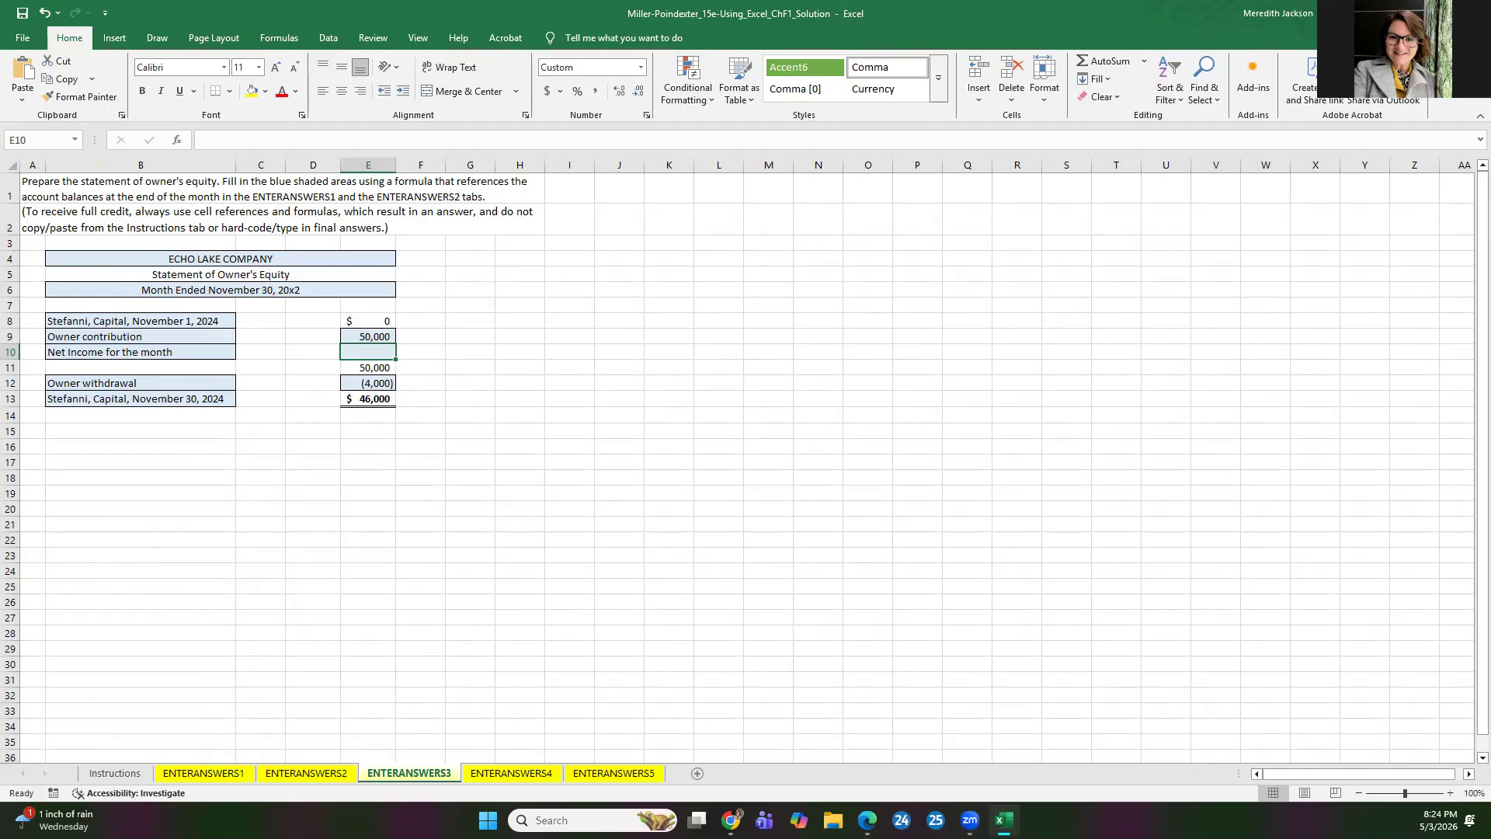
type("=")
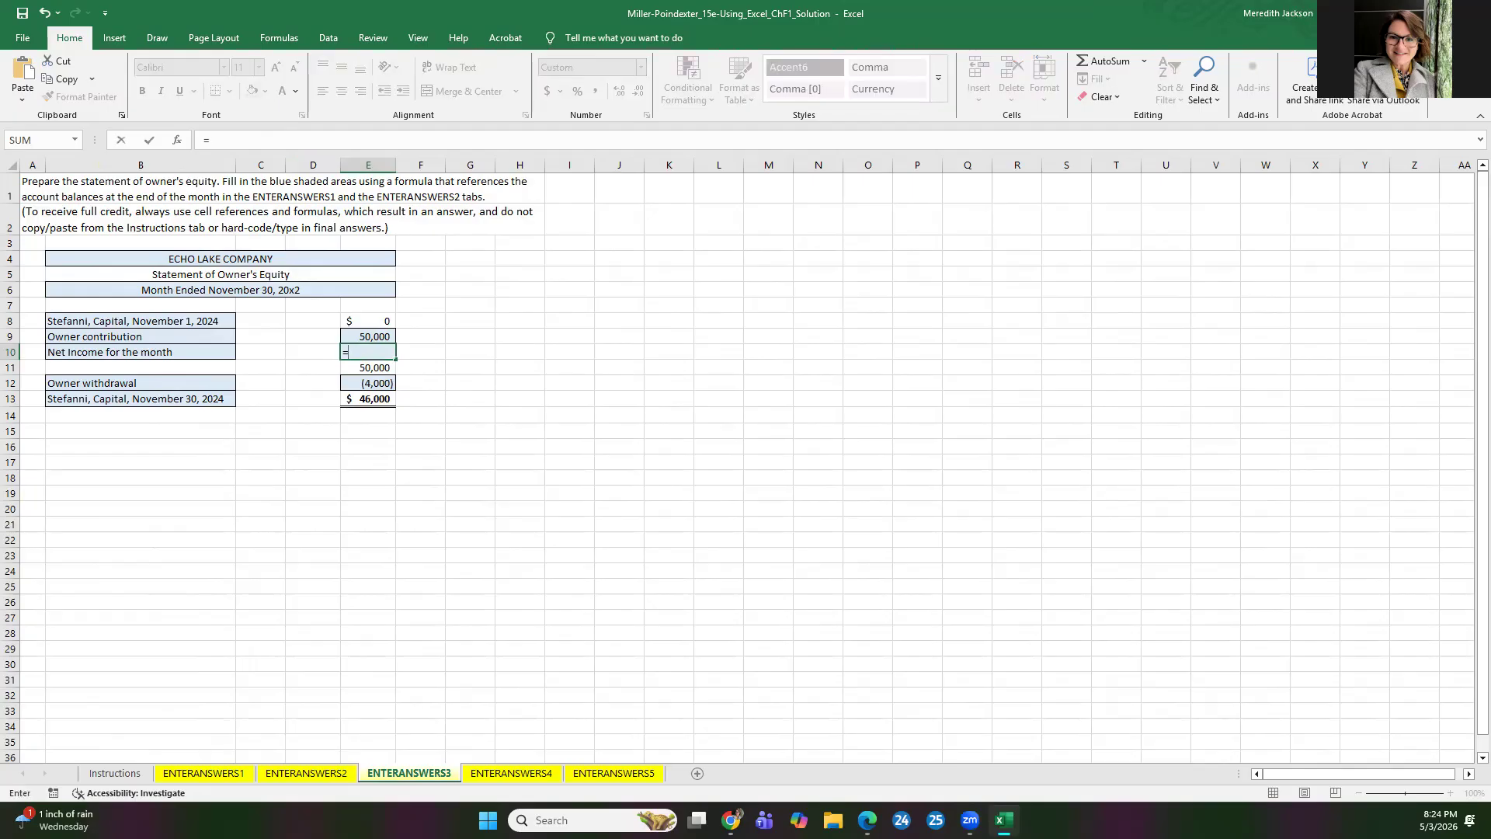
left_click(307, 773)
left_click(296, 434)
key("Return")
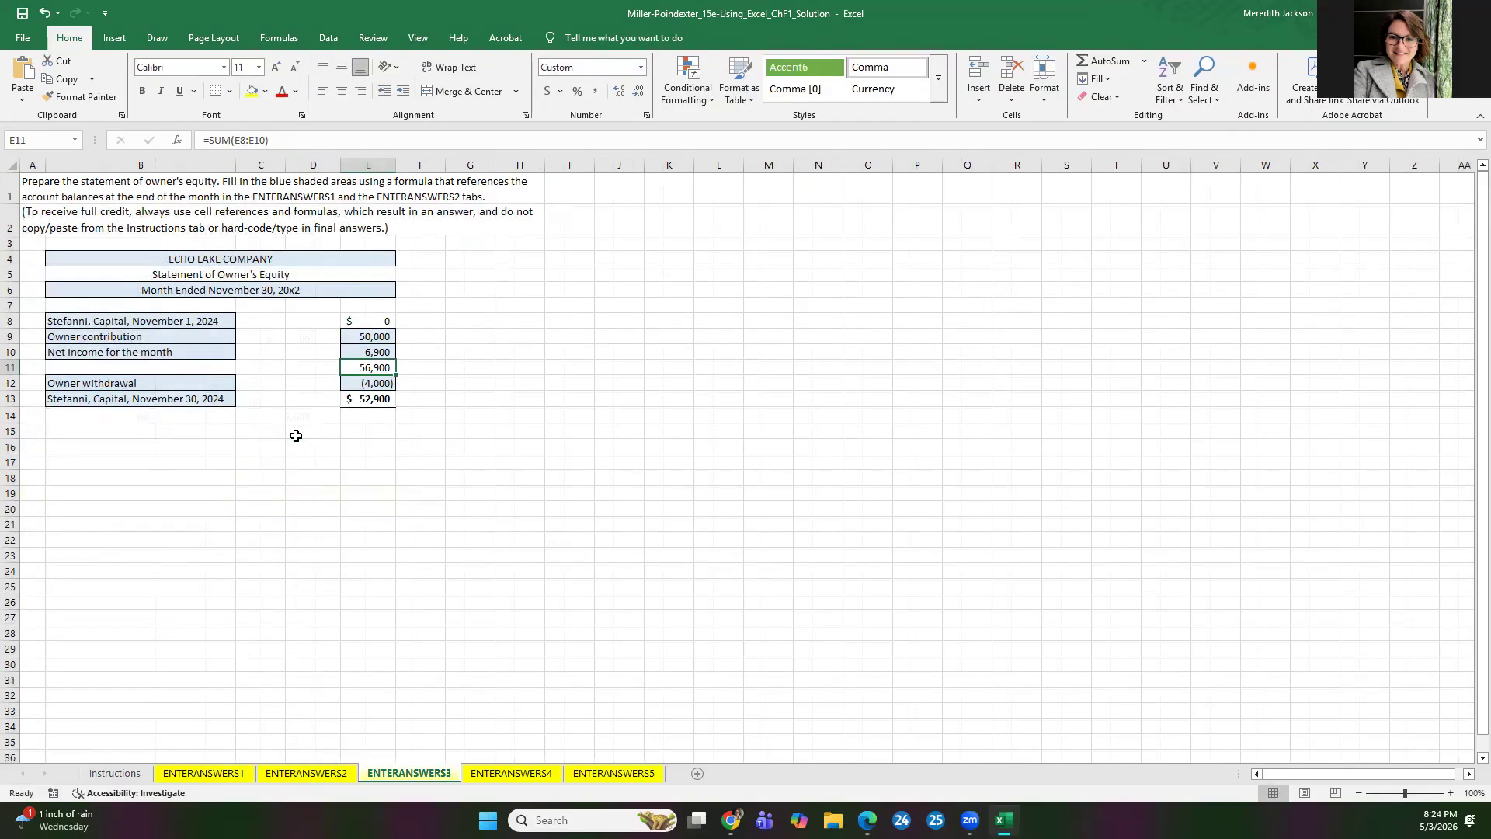
left_click(371, 353)
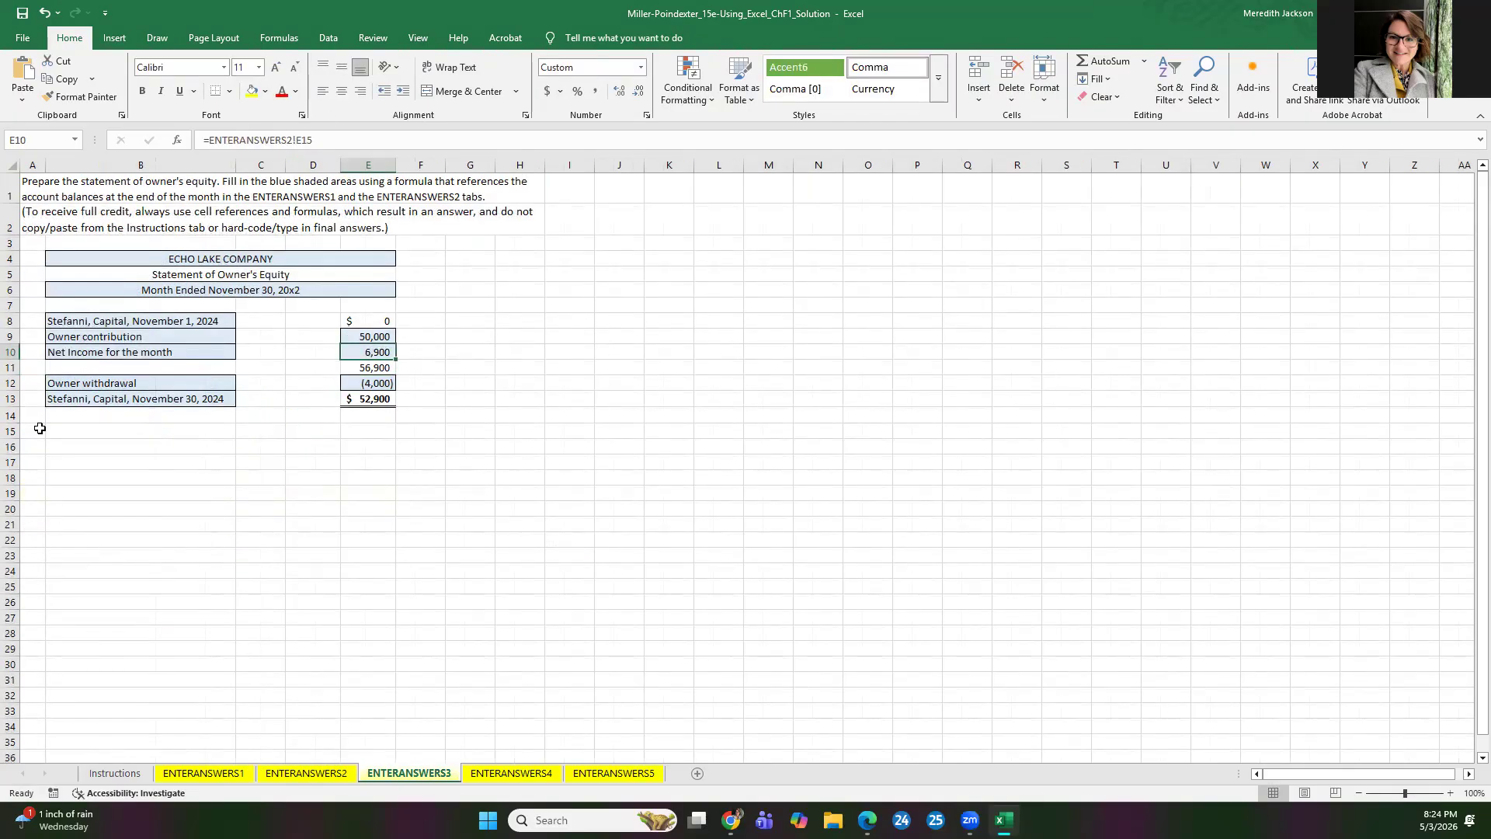
Step: Try the hard-coded amount 6900 for net income in E10 and inspect the ending capital formula
left_click(424, 367)
left_click(383, 348)
type("6900")
key("Return")
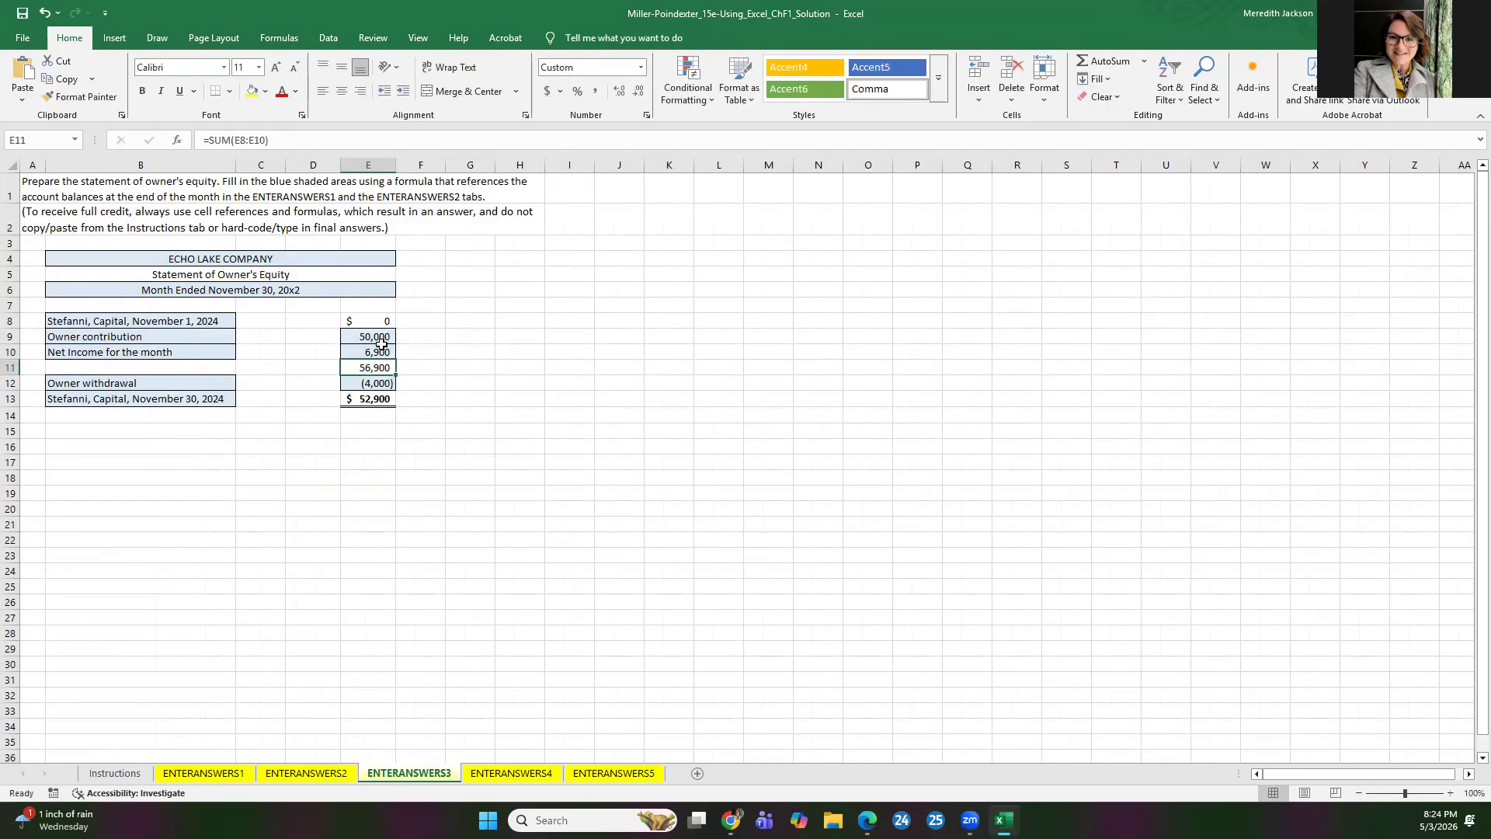
left_click(374, 402)
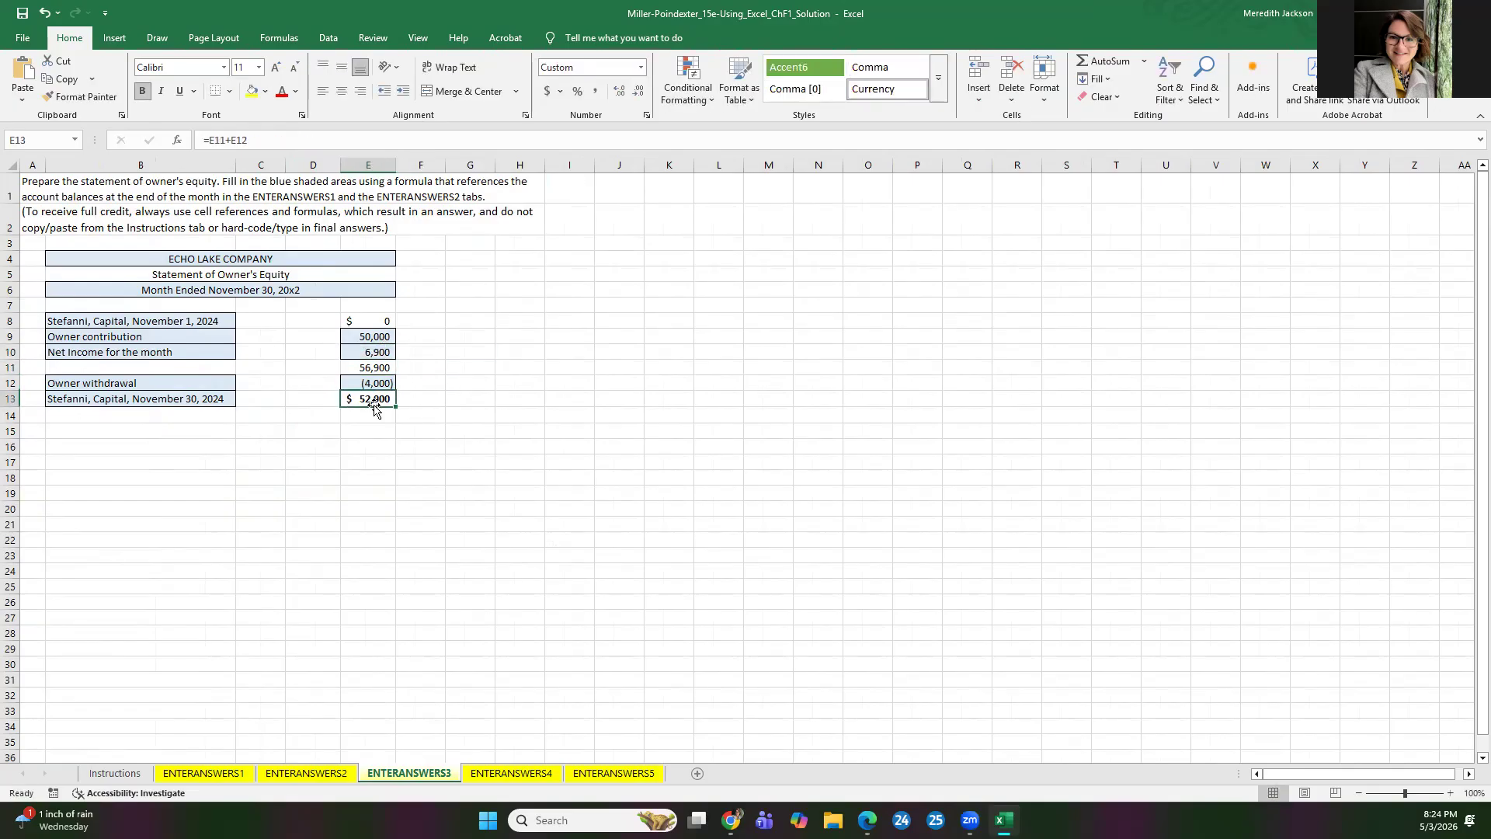
left_click(377, 351)
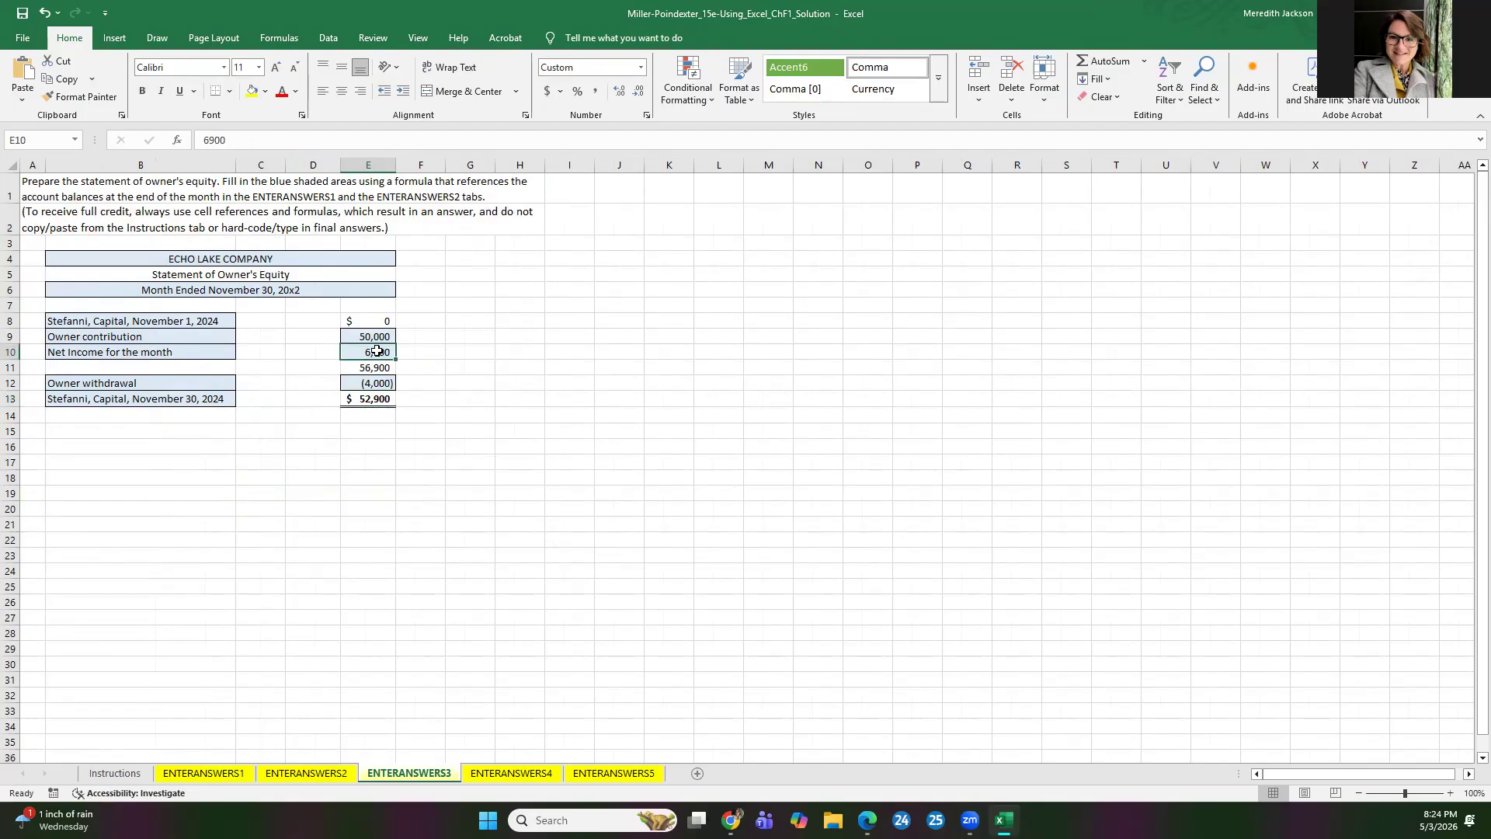
Step: Replace the hard-coded net income in E10 with the cell reference =ENTERANSWERS2!E15
type("=")
left_click(306, 773)
left_click(296, 433)
key("Return")
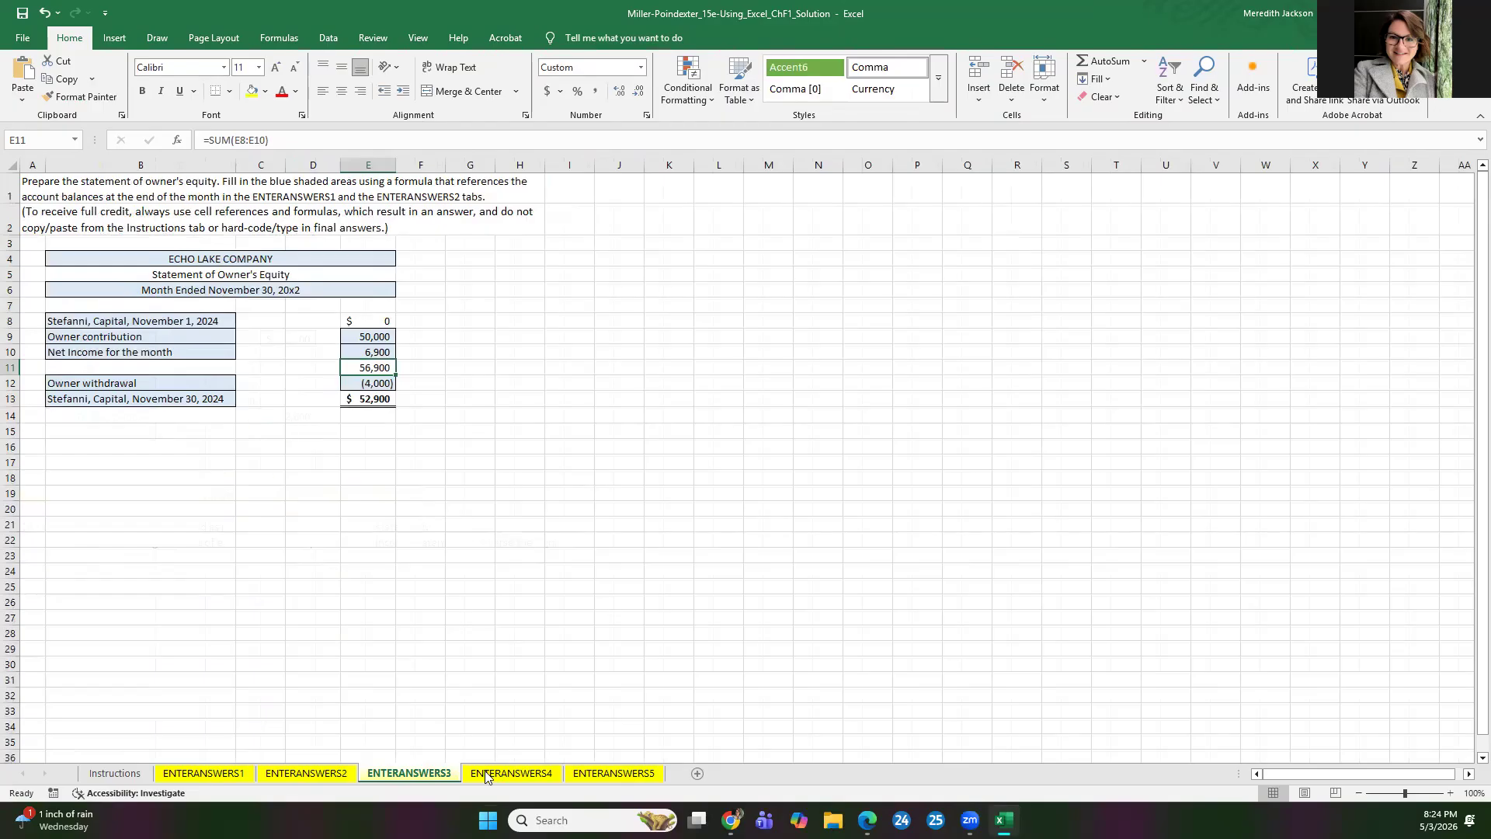
Step: Clear the Cash, Accounts Receivable, Office Supplies and Land amounts in E9:E12 of the balance sheet on ENTERANSWERS4
left_click(487, 775)
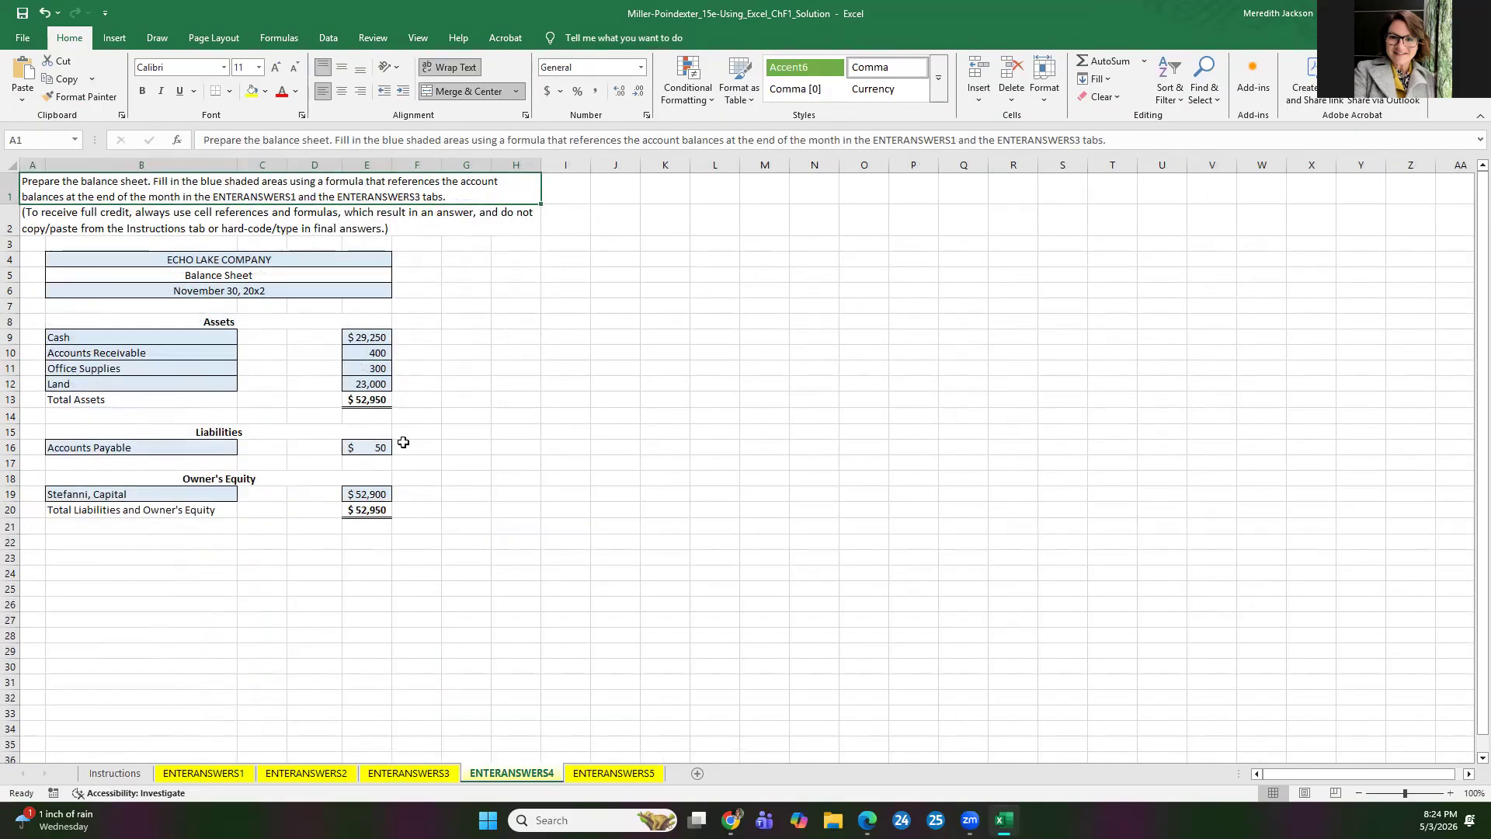
left_click(380, 334)
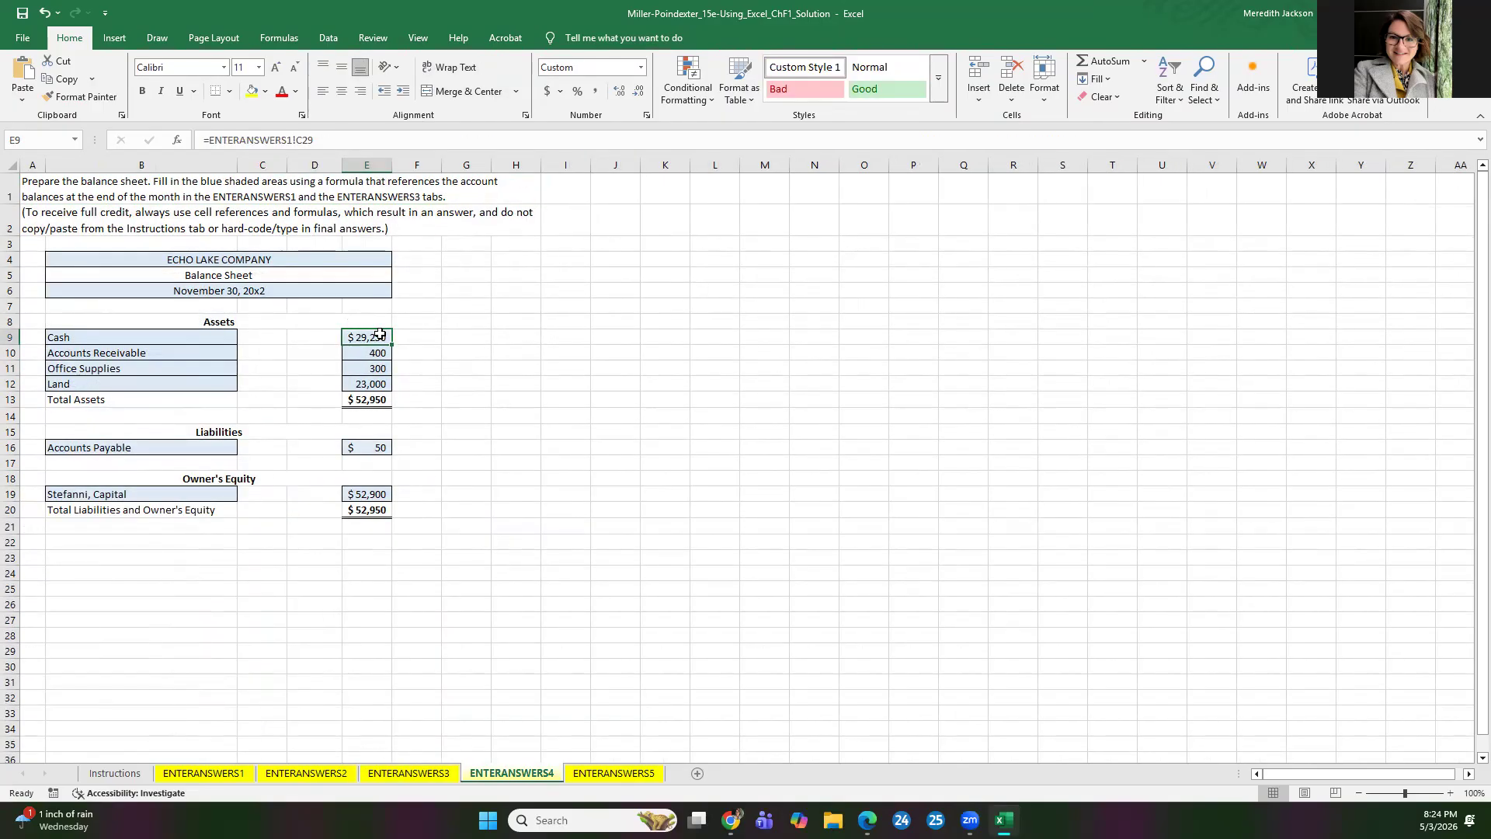
key("Delete")
key("Down")
key("Delete")
key("Down")
key("Delete")
key("Down")
key("Delete")
Step: Enter the formula =ENTERANSWERS1!C29 for Cash in E9 of the balance sheet
left_click(380, 334)
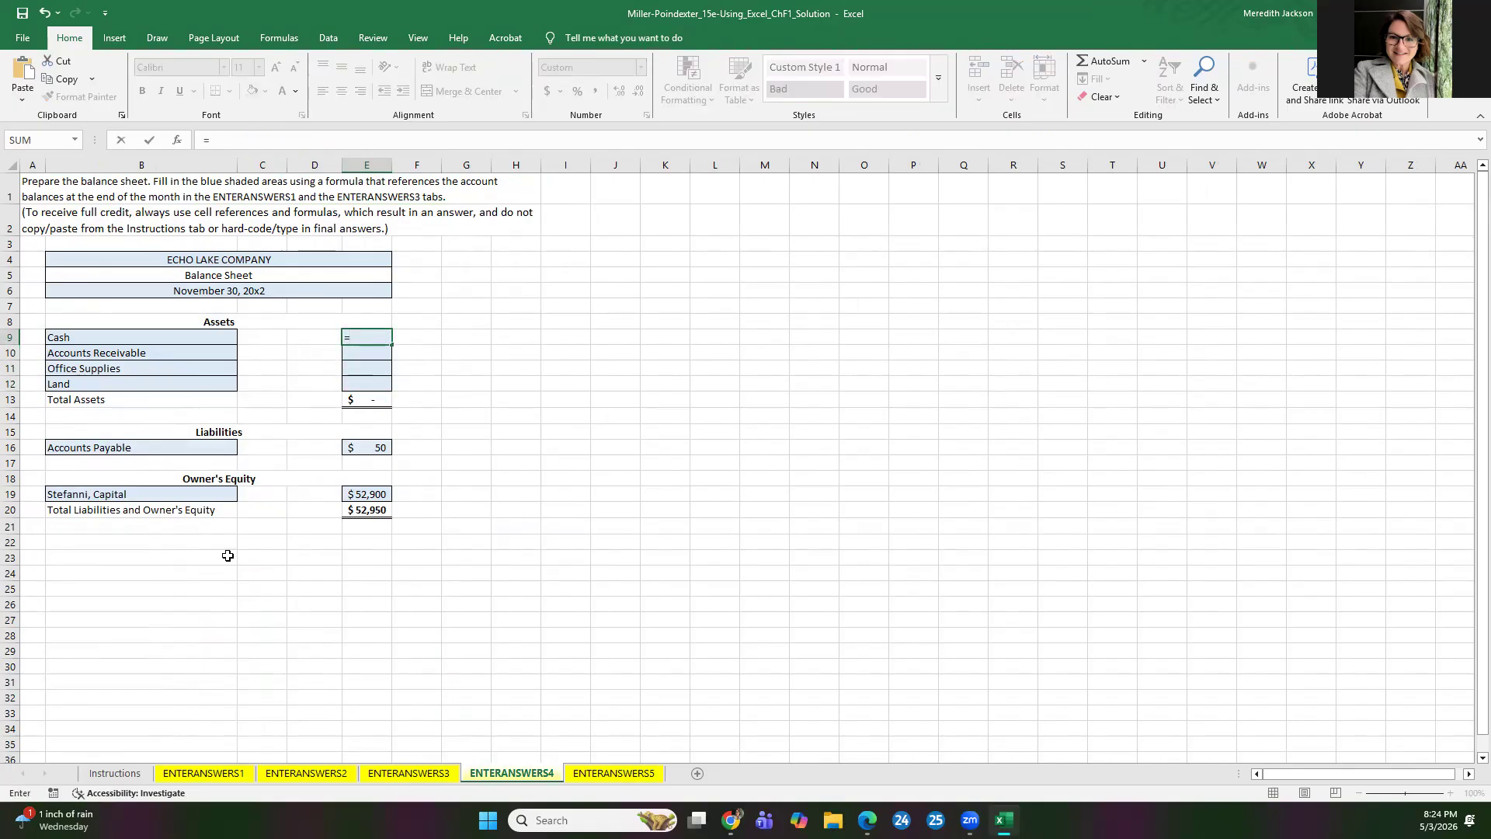
left_click(204, 773)
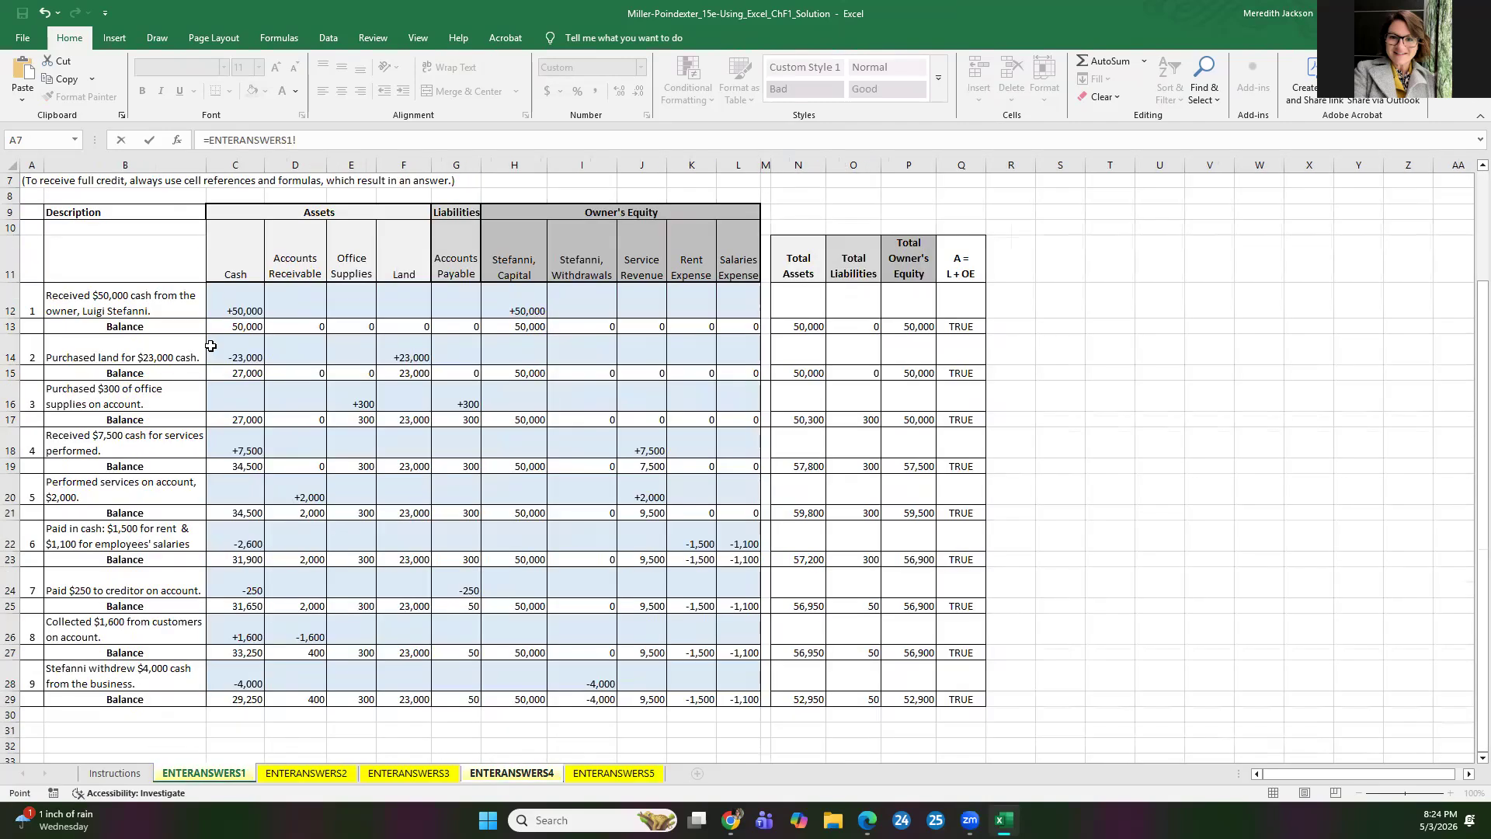
left_click(234, 691)
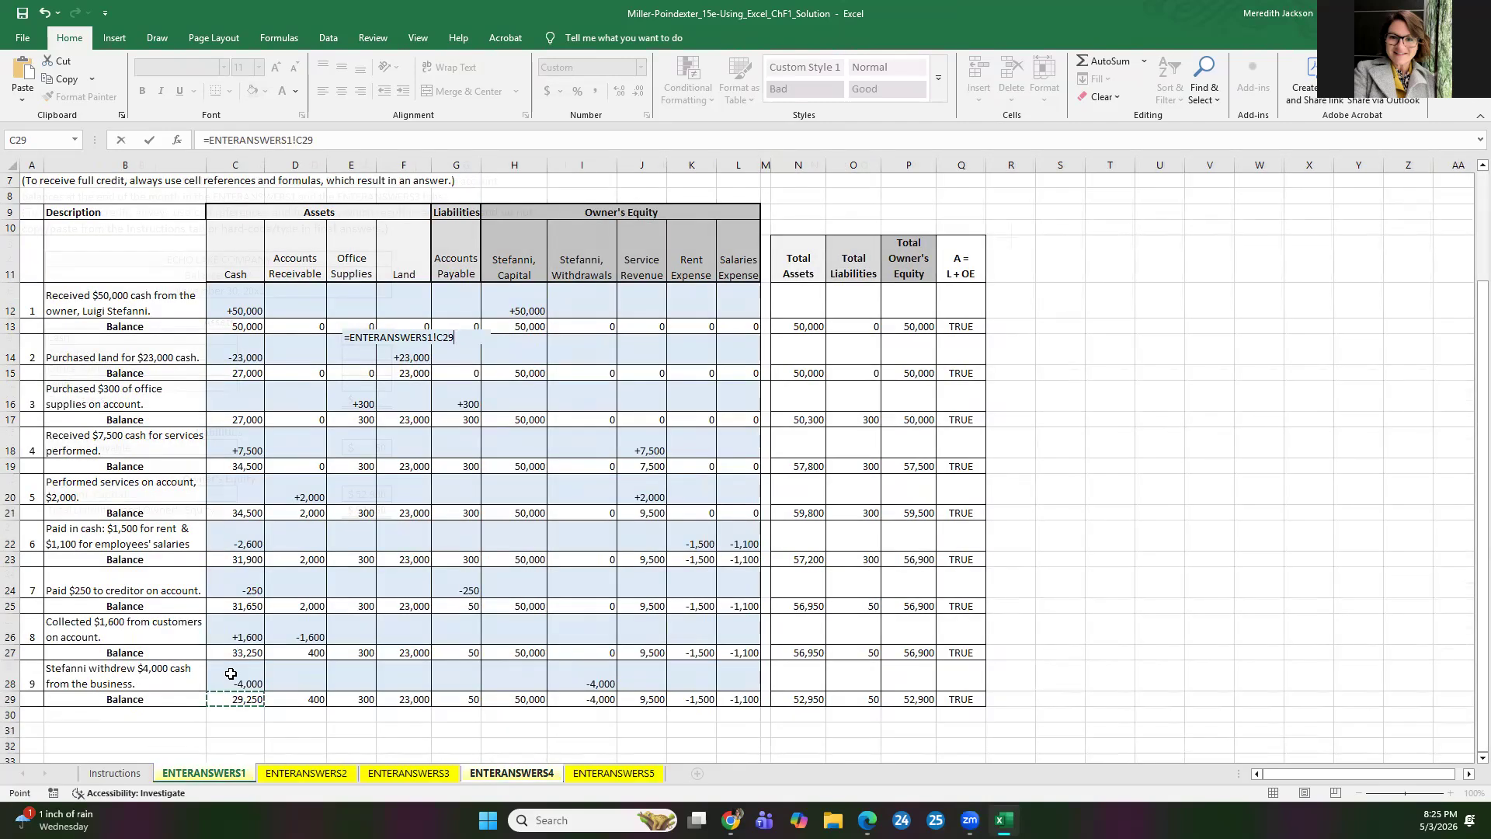
key("Return")
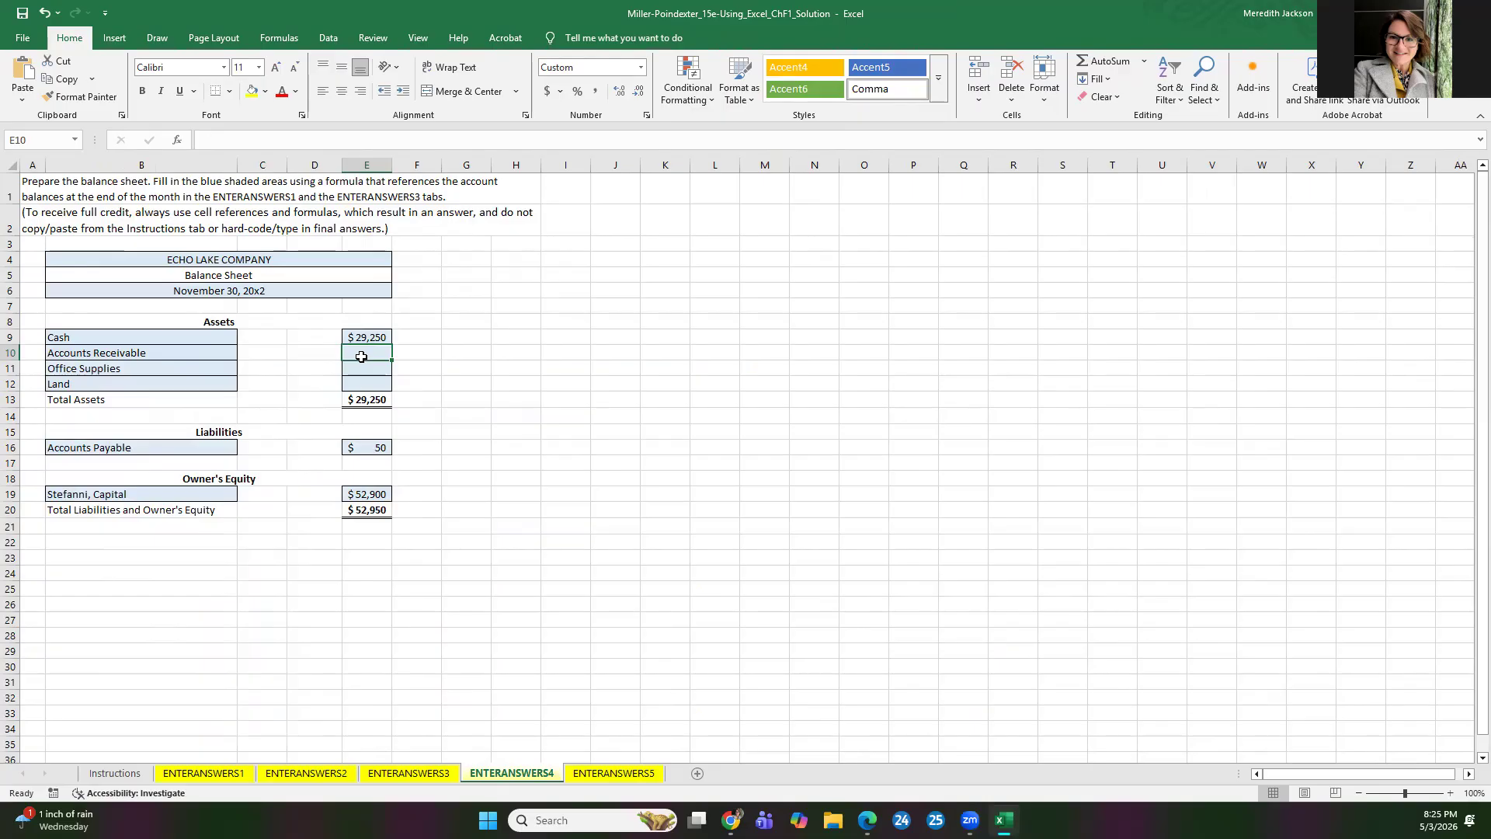
Step: Enter the formula =ENTERANSWERS1!D29 for Accounts Receivable in E10 of the balance sheet
type("=")
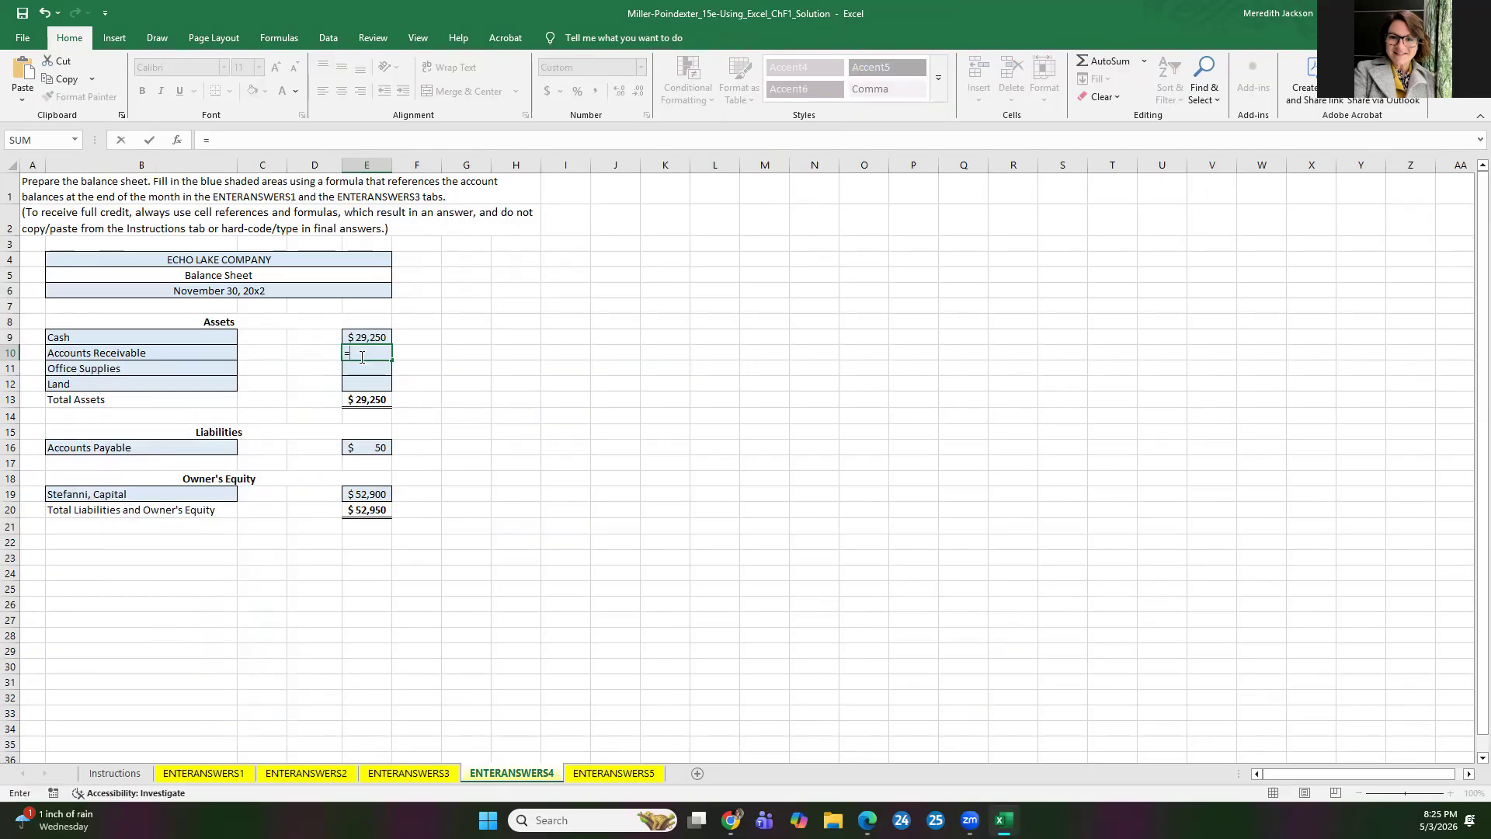
left_click(203, 773)
left_click(300, 699)
key("Return")
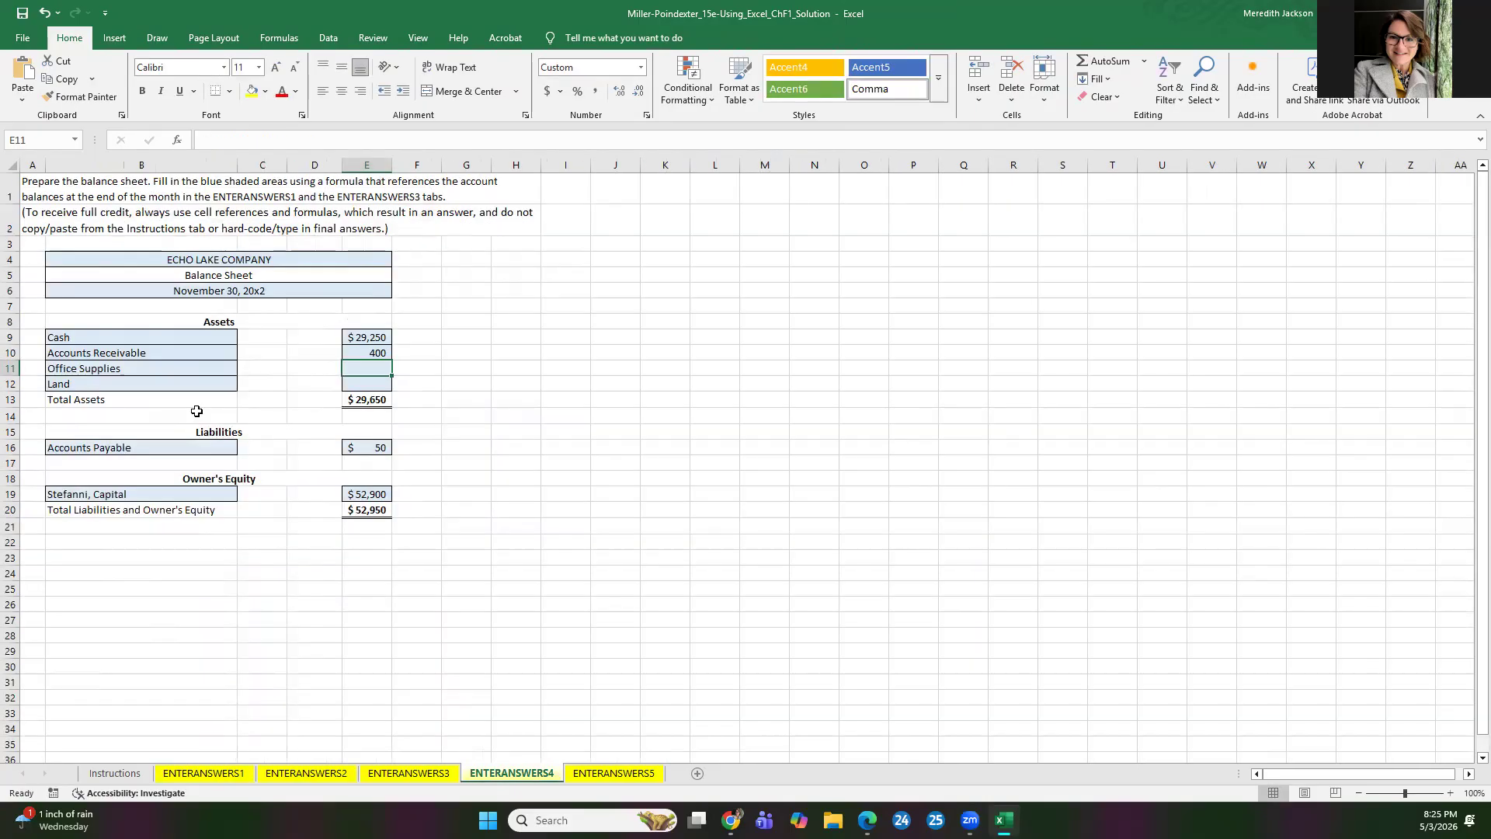
Step: Enter the formula =ENTERANSWERS1!E29 for Office Supplies in E11 of the balance sheet
type("=")
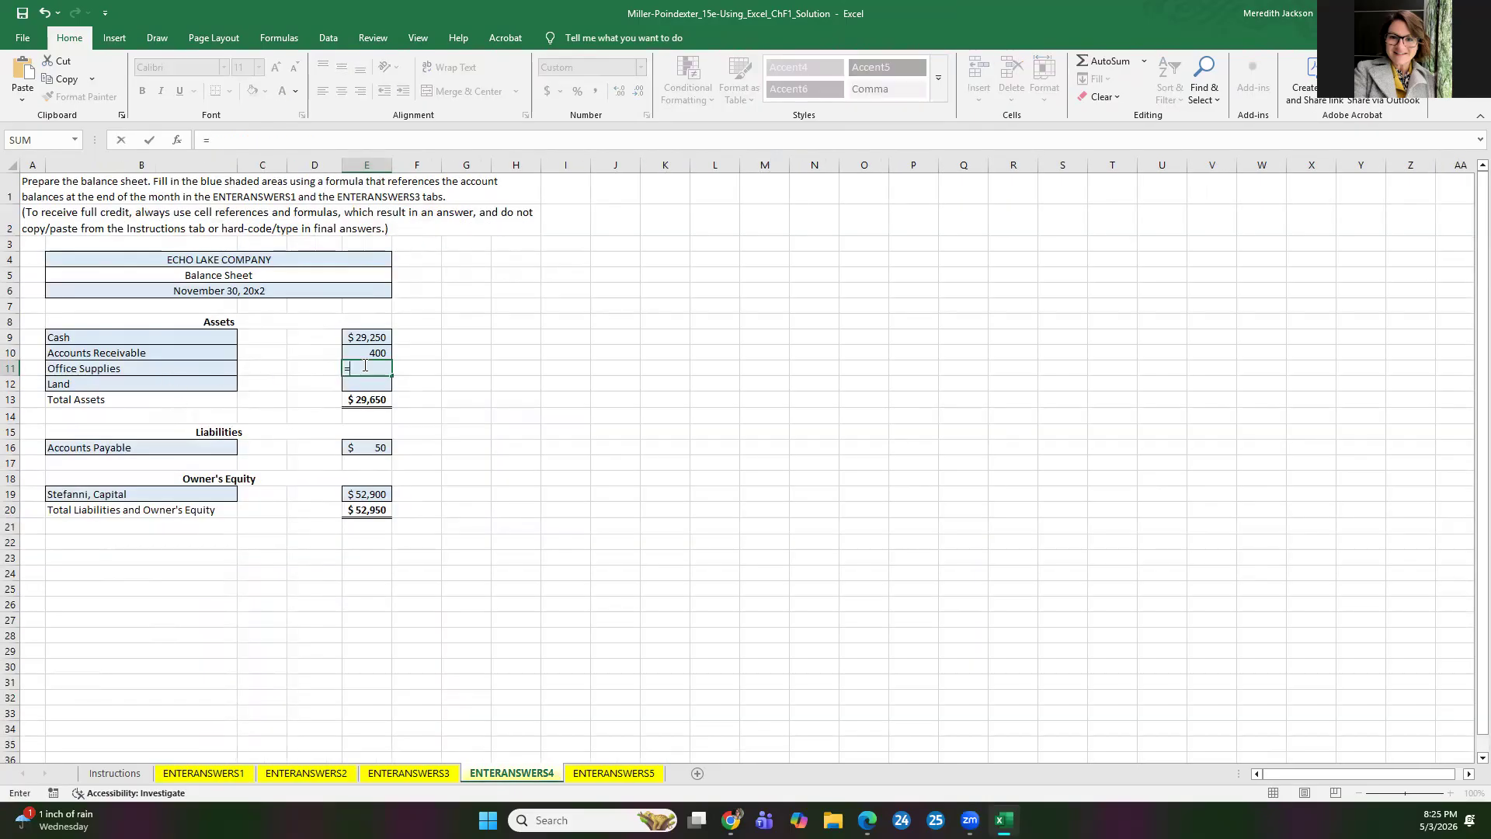
left_click(196, 777)
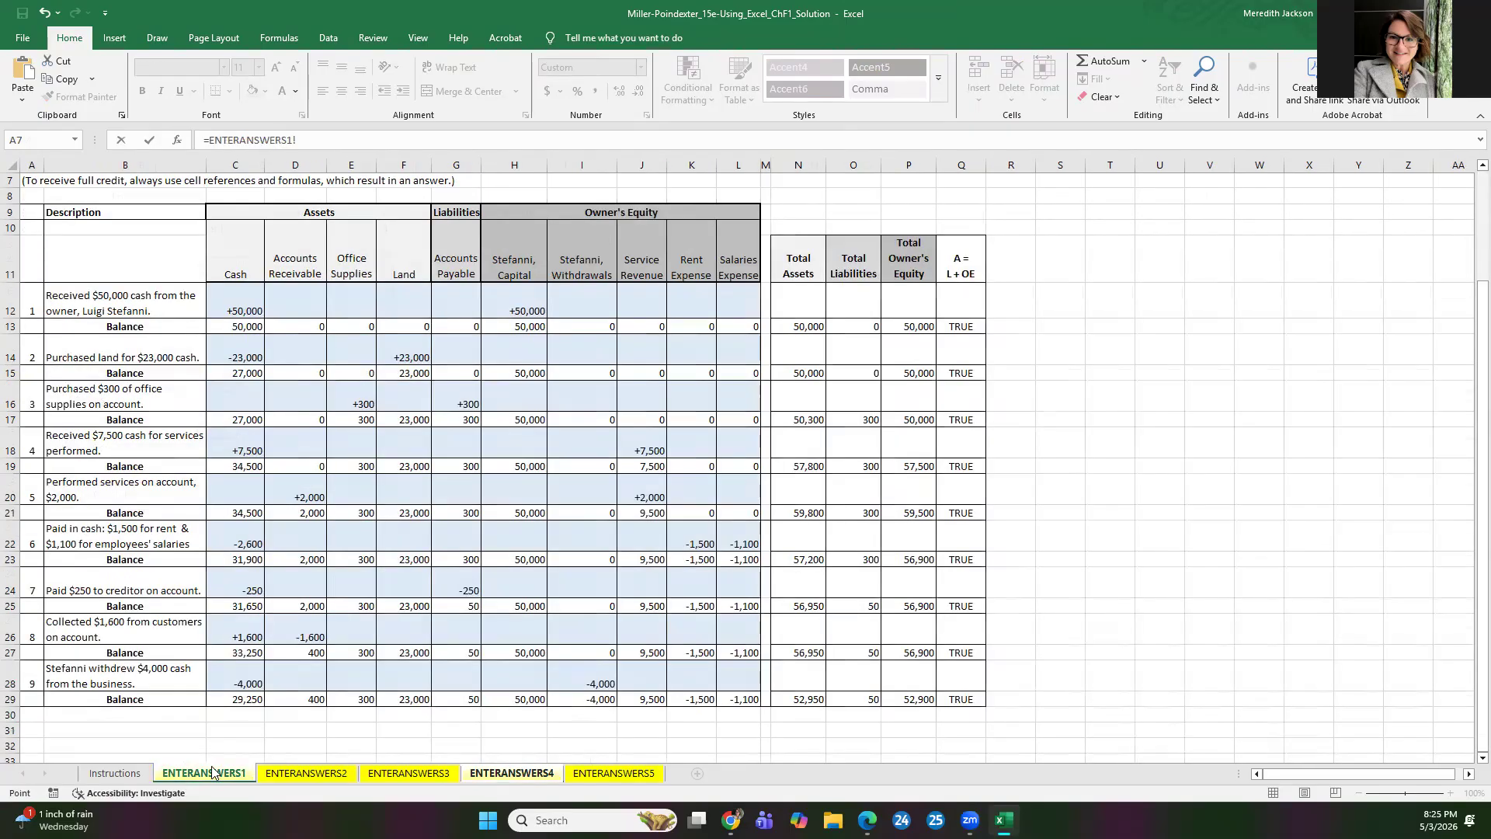
left_click(367, 699)
key("Return")
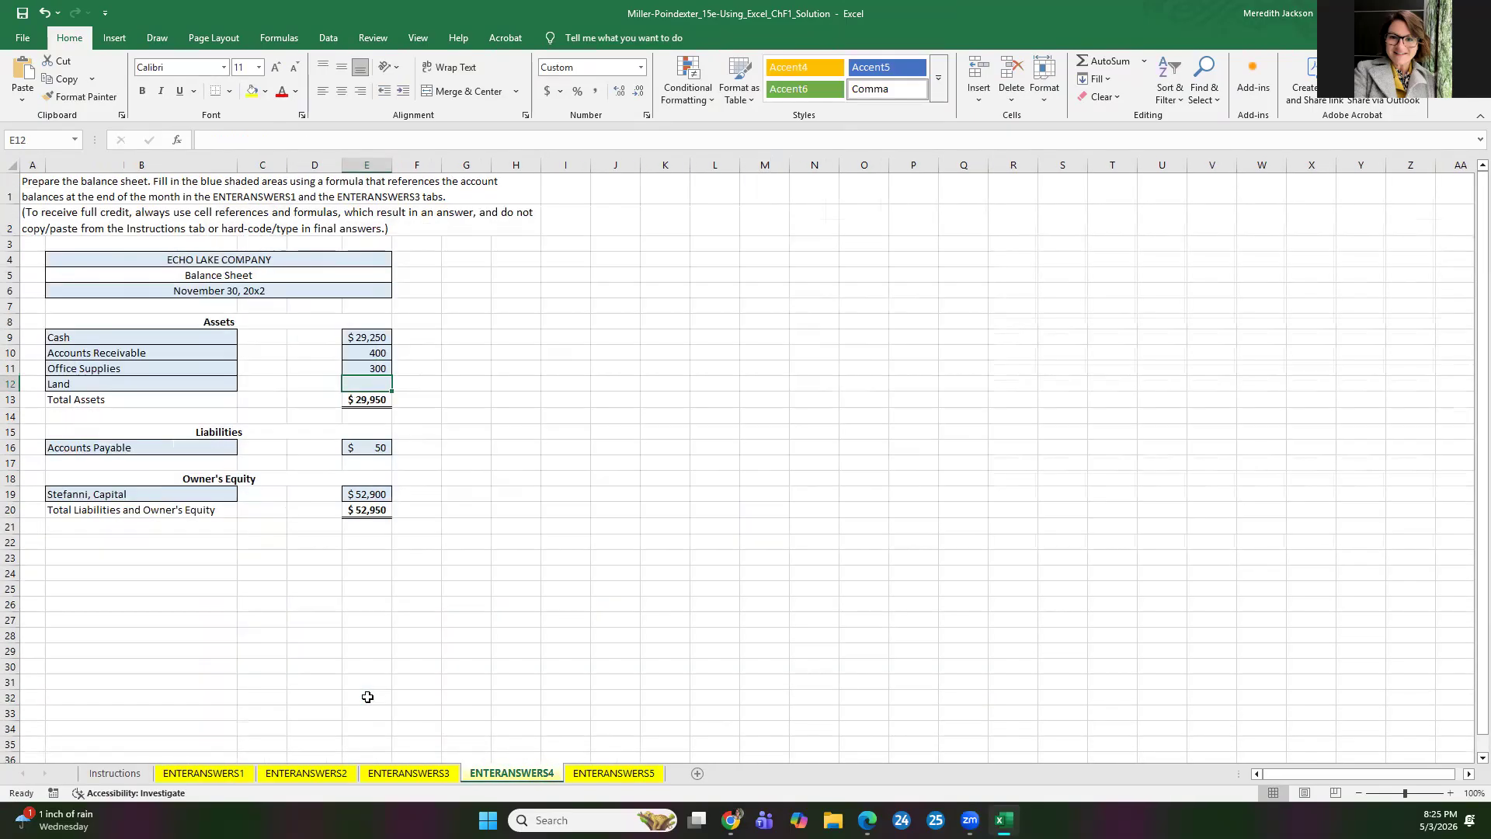
Step: Enter the formula =ENTERANSWERS1!F29 for Land in E12 of the balance sheet
type("=")
left_click(226, 776)
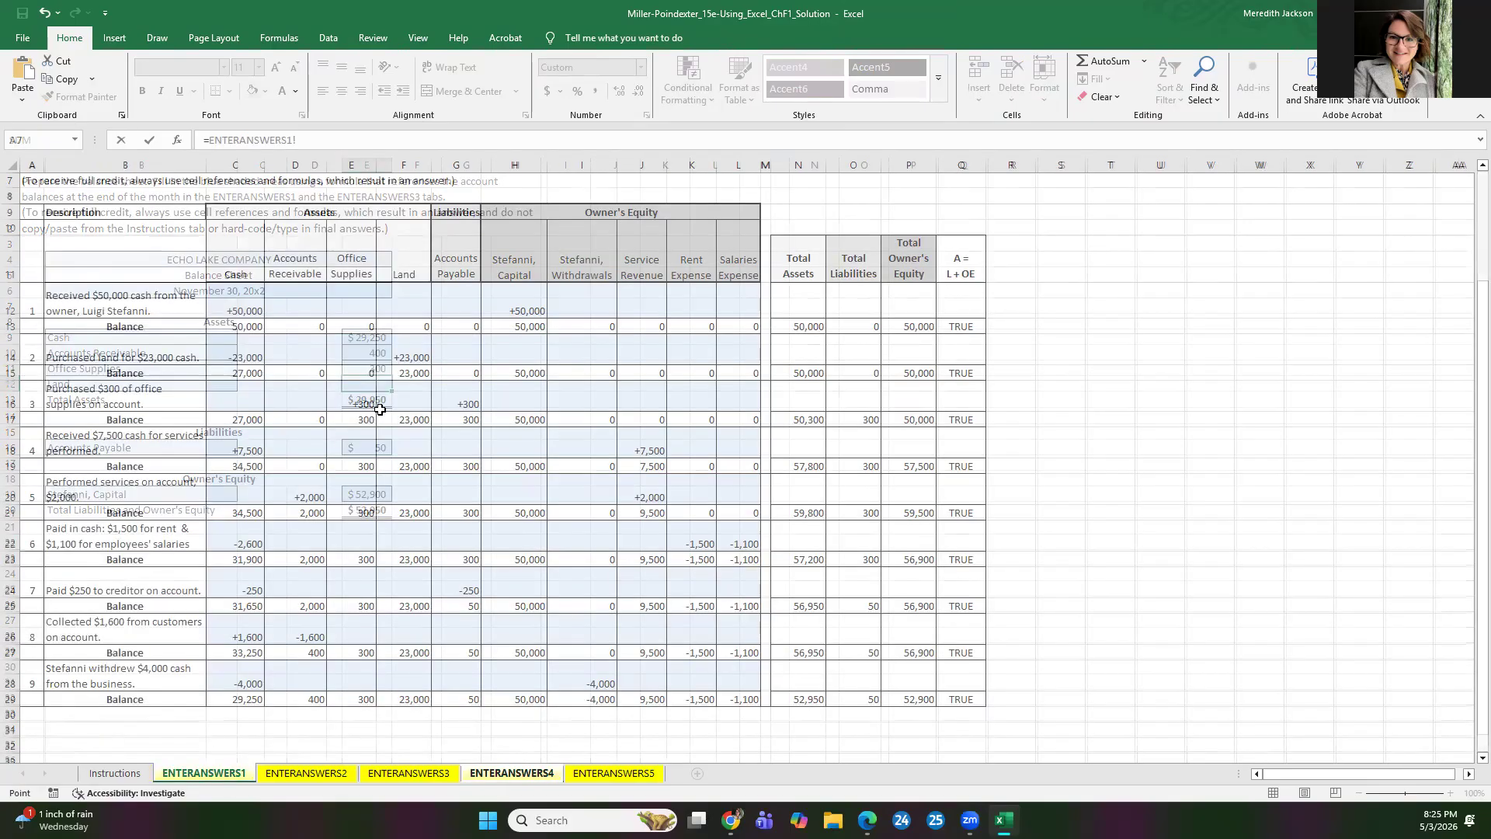
left_click(405, 701)
key("Return")
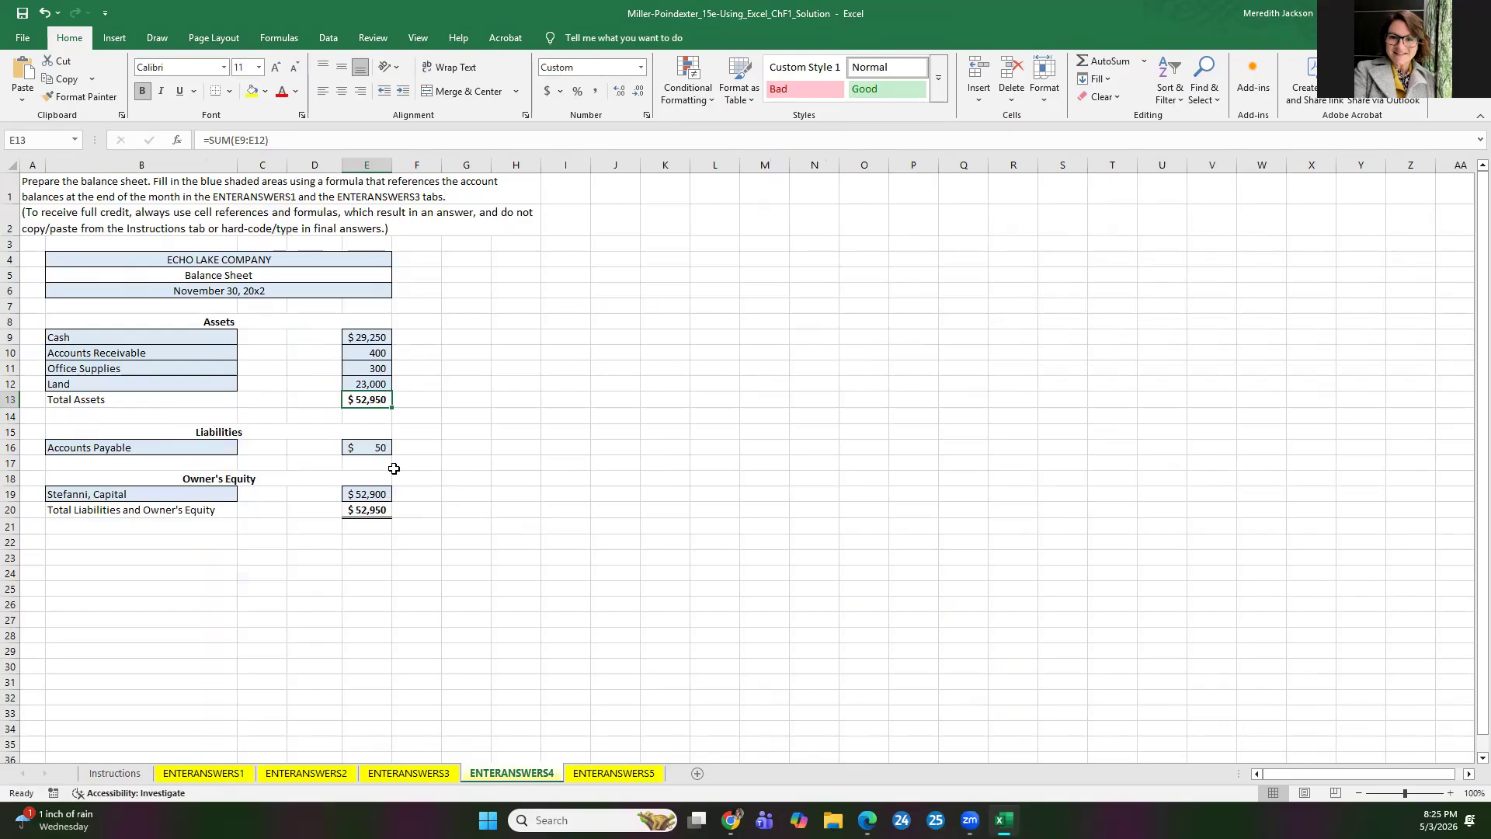
Step: Check the formulas behind Accounts Payable and the owner's capital on the balance sheet, and review the transaction analysis on ENTERANSWERS1
left_click(379, 445)
left_click(373, 491)
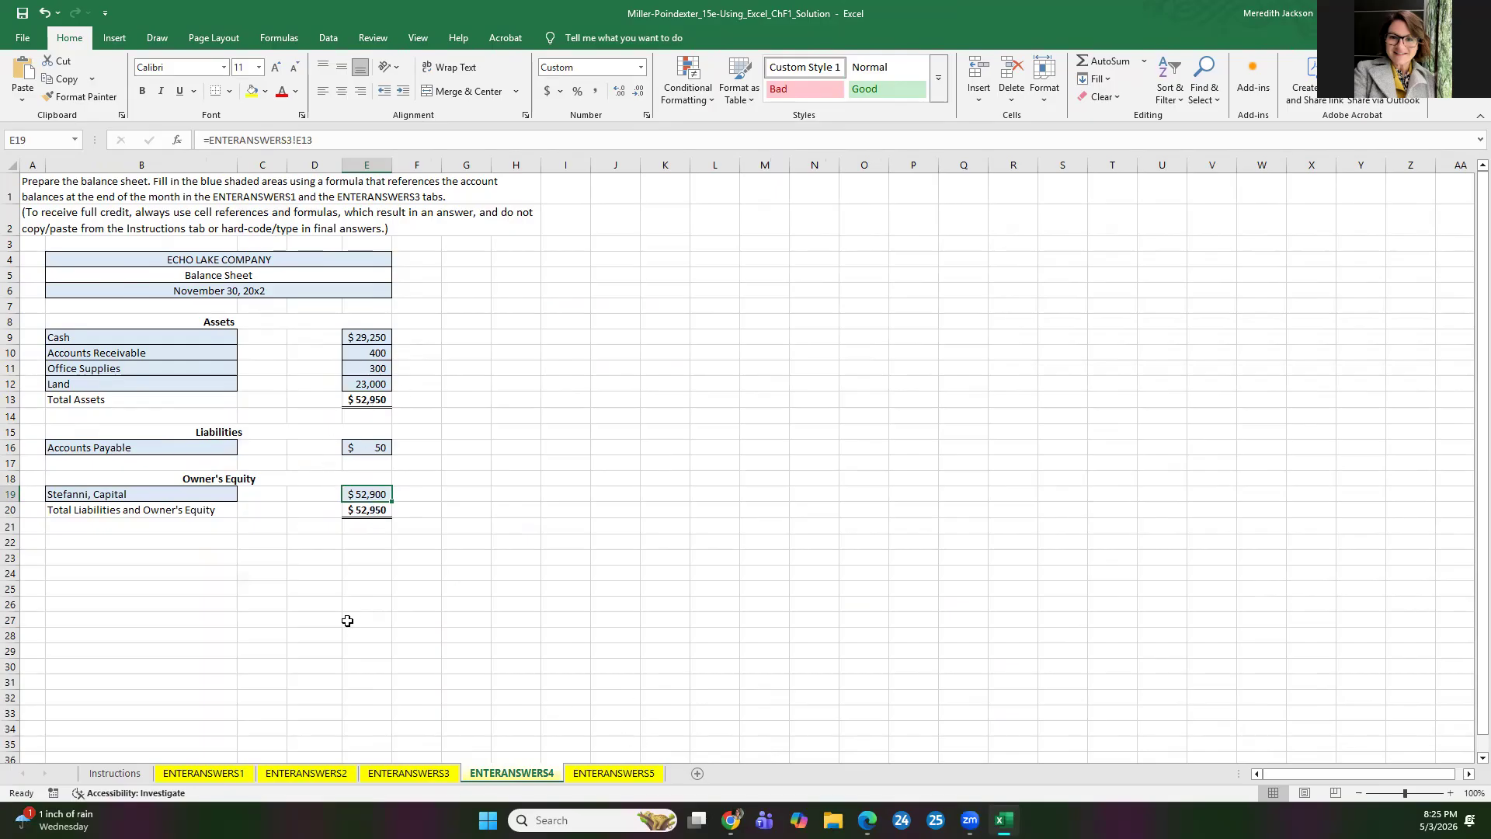
left_click(208, 775)
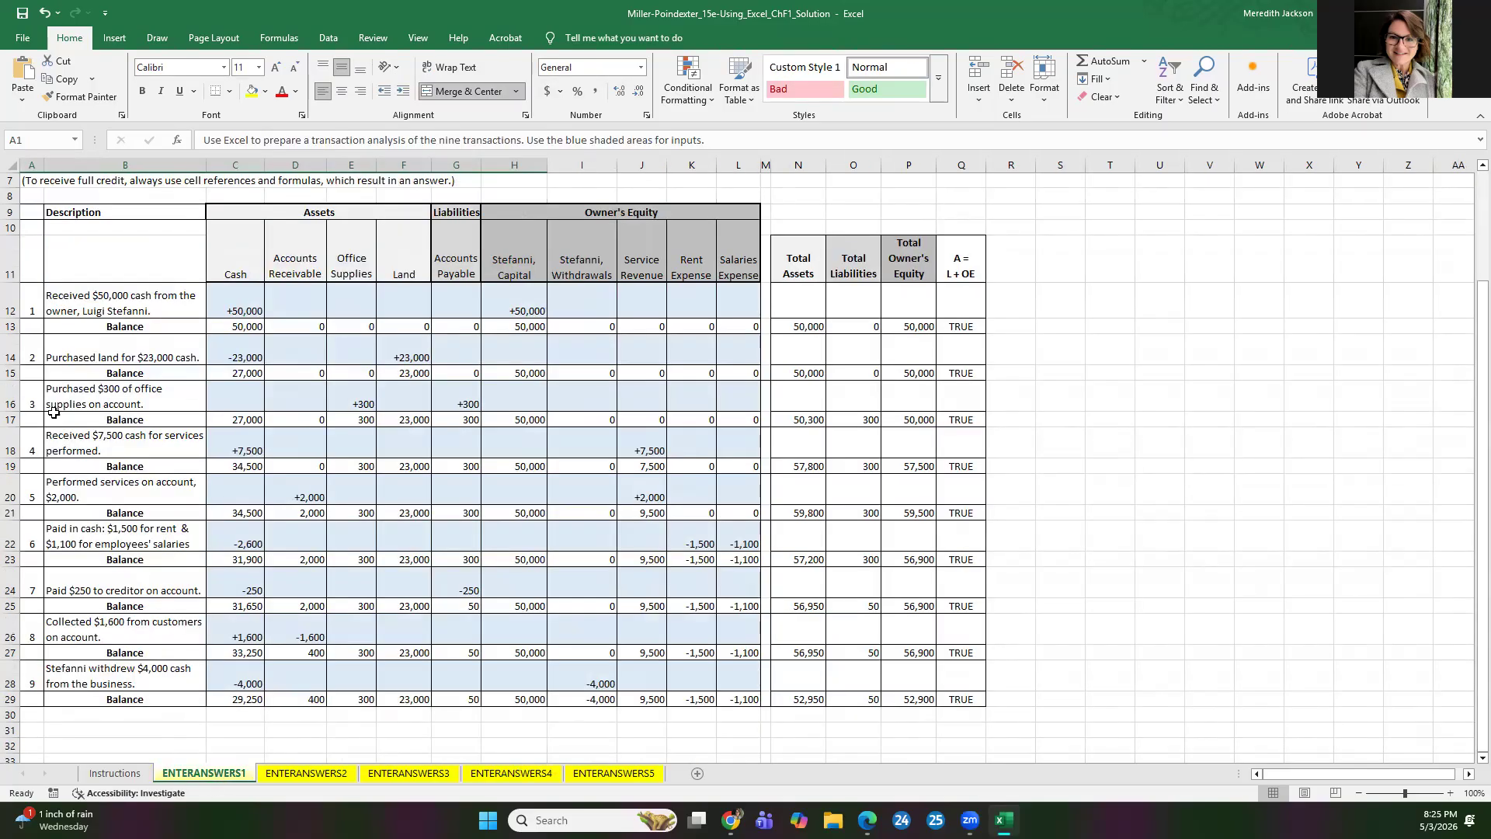